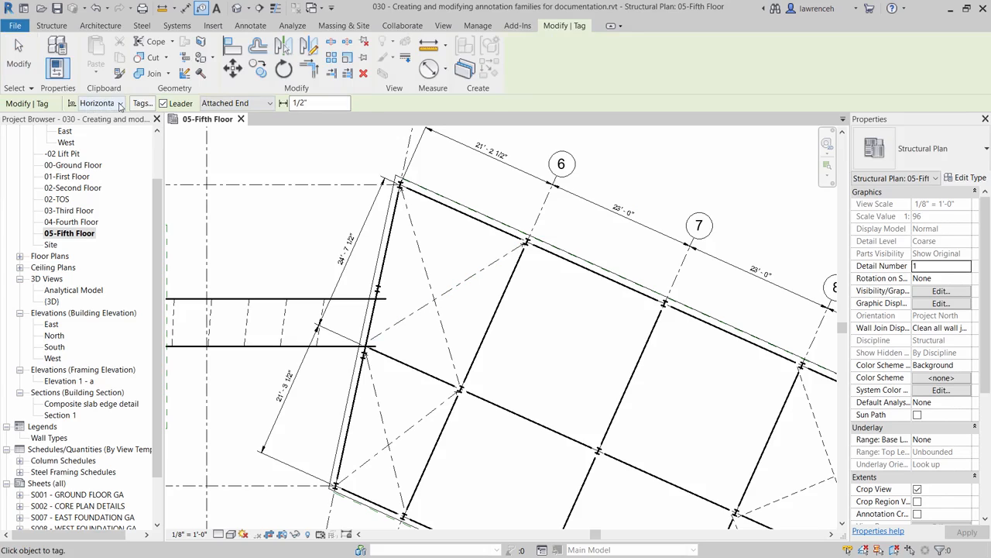
# Set the loaded tag for the Structural Framing category to Structural Framing Tag : Standard.
pyautogui.click(120, 107)
pyautogui.click(120, 107)
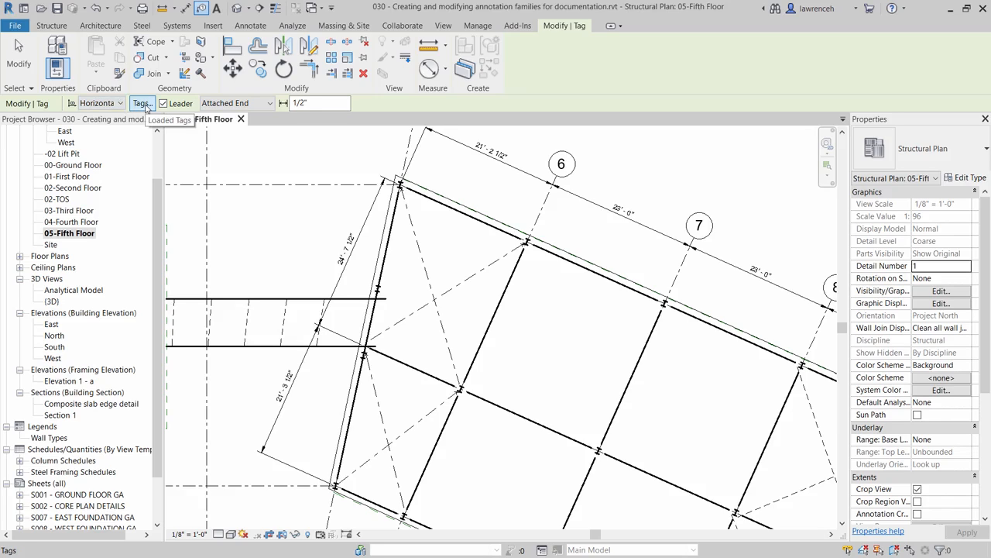
pyautogui.click(144, 107)
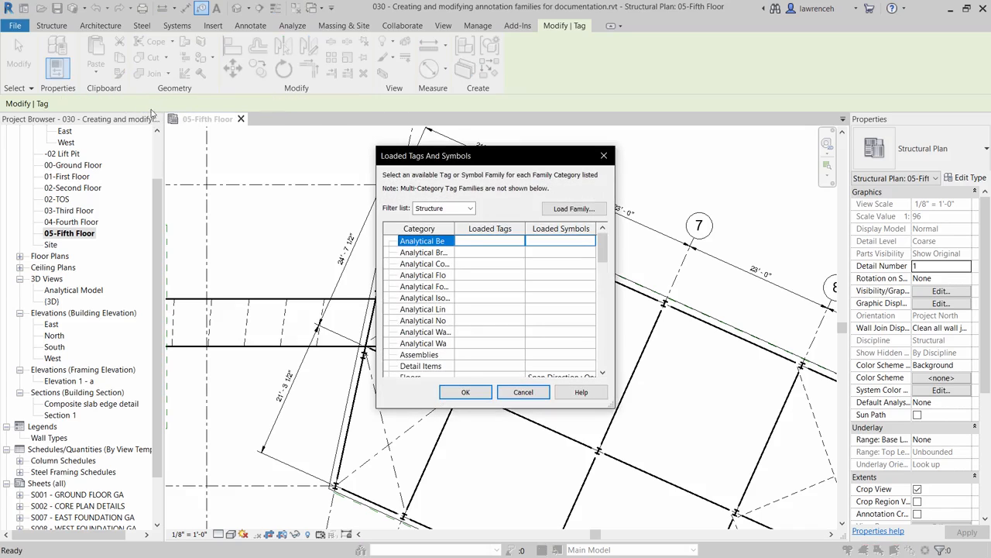
pyautogui.moveTo(564, 156); pyautogui.dragTo(573, 138)
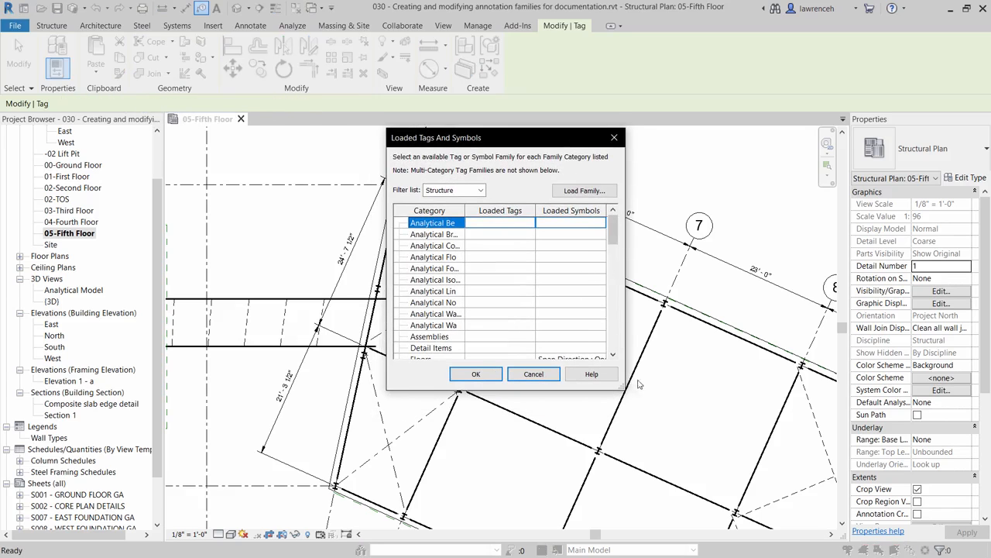
pyautogui.moveTo(624, 385); pyautogui.dragTo(852, 518)
pyautogui.moveTo(612, 139); pyautogui.dragTo(541, 124)
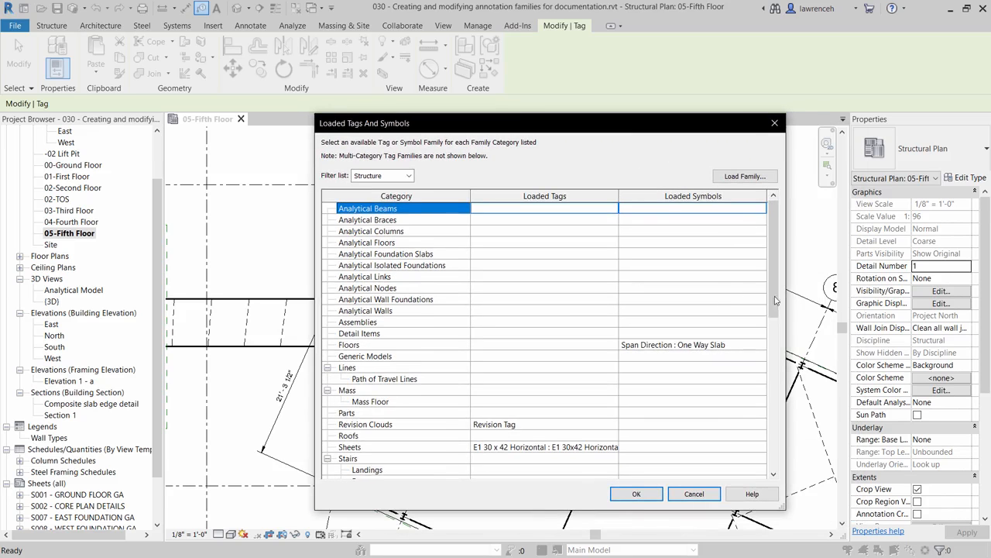
pyautogui.scroll(-9, 566, 432)
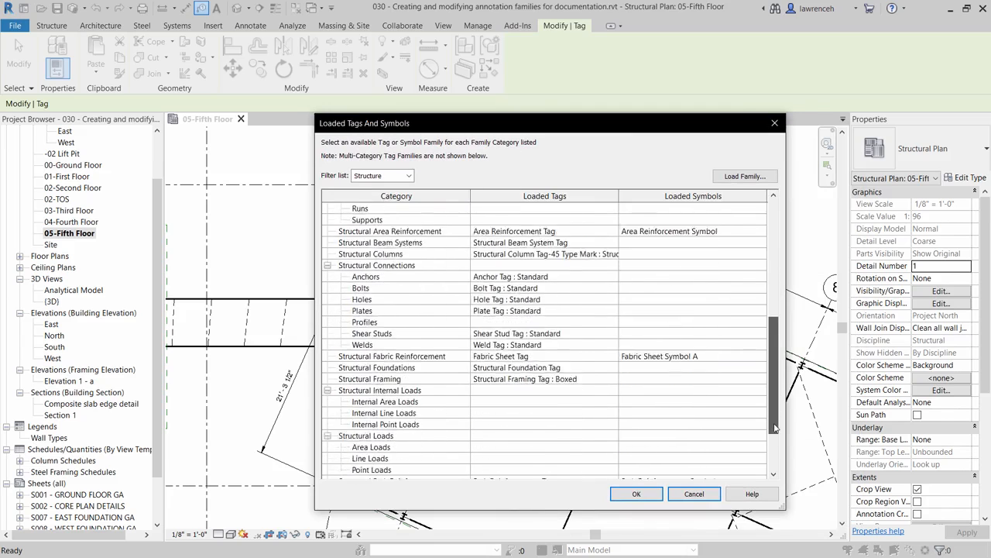
pyautogui.click(368, 349)
pyautogui.click(616, 345)
pyautogui.click(614, 345)
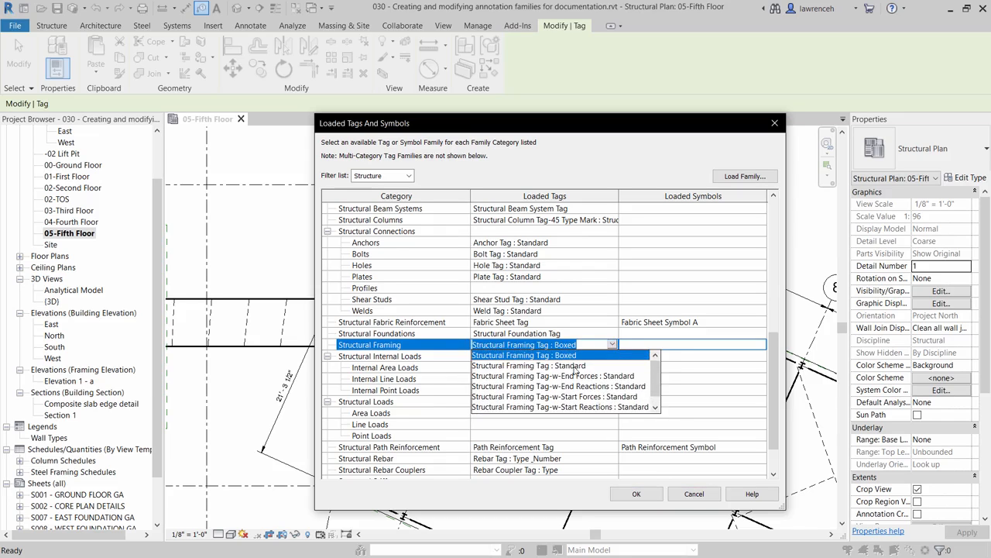
pyautogui.click(582, 365)
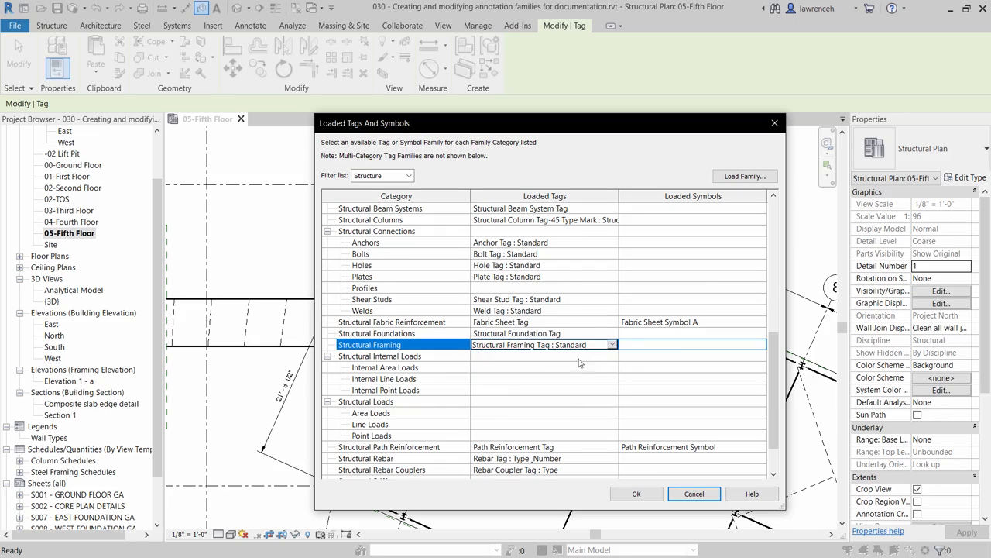
pyautogui.click(637, 494)
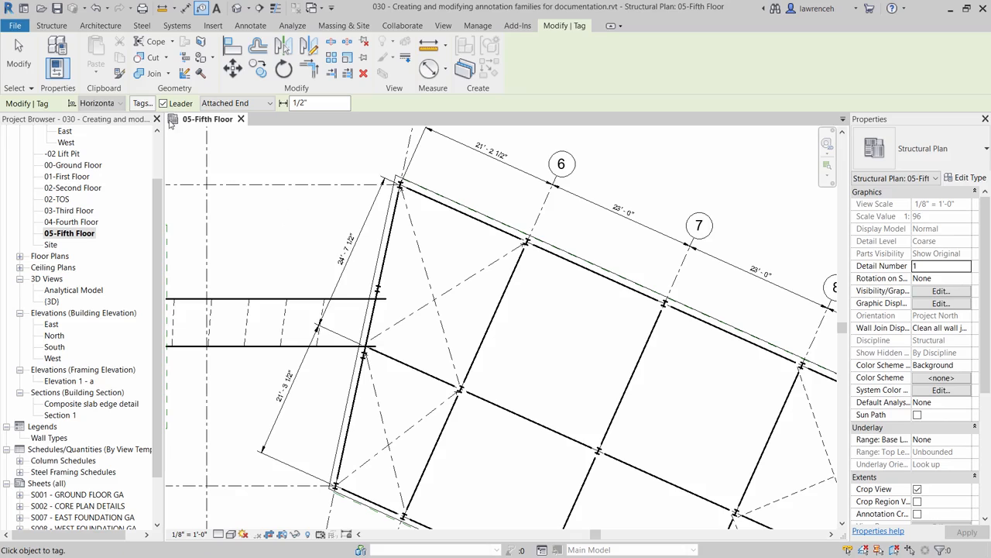
# Tag the four diagonal braces in the two bays beside grid 6 without leaders, and end the tagging command.
pyautogui.click(164, 104)
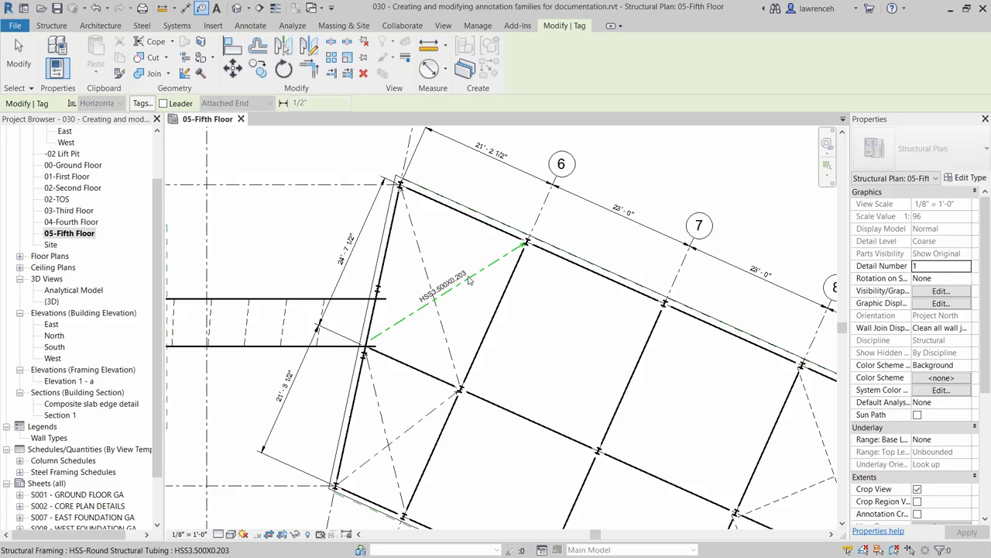
pyautogui.click(436, 288)
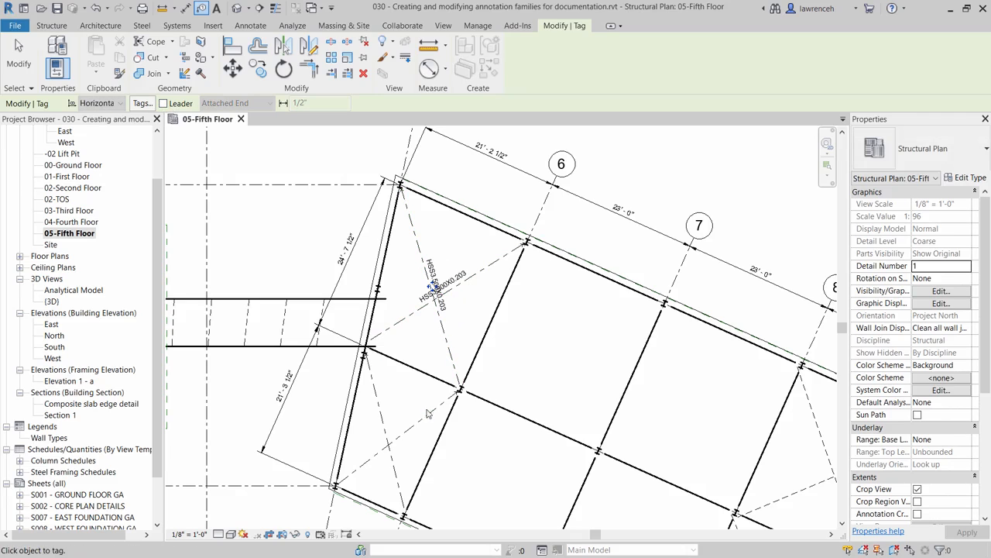
pyautogui.click(393, 432)
pyautogui.rightClick(522, 307)
pyautogui.click(546, 323)
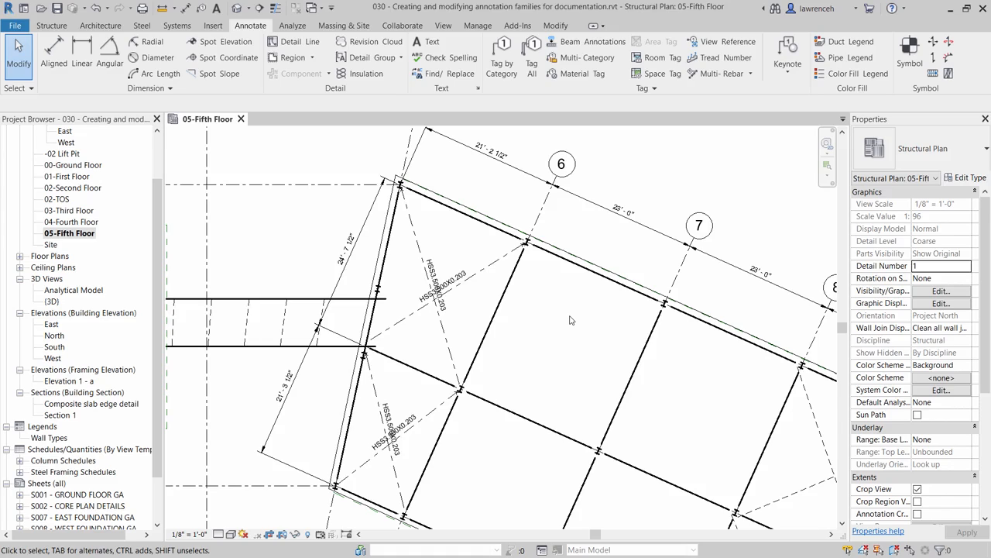
# Open the family of the upper brace's framing tag for editing and remove Type Name from its label parameters.
pyautogui.click(467, 277)
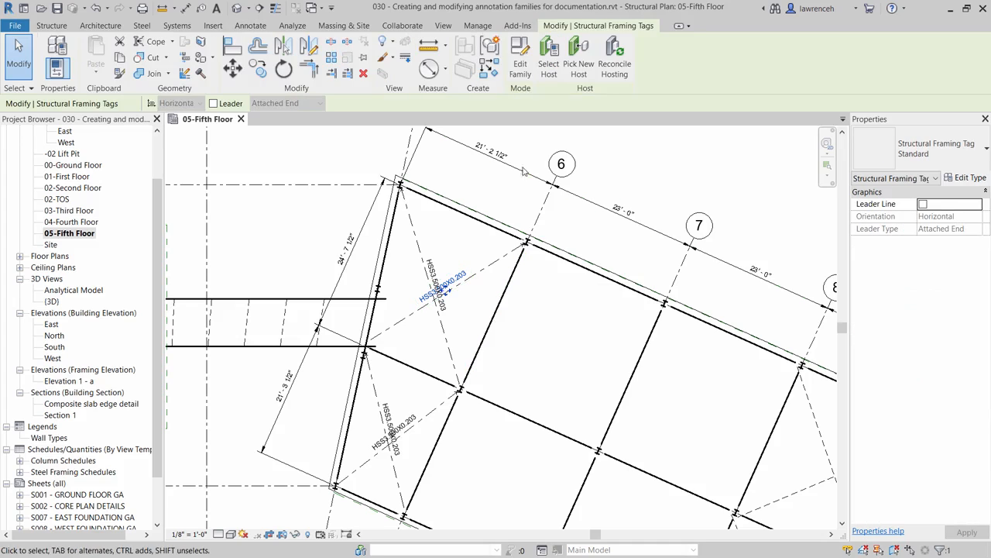
pyautogui.click(520, 70)
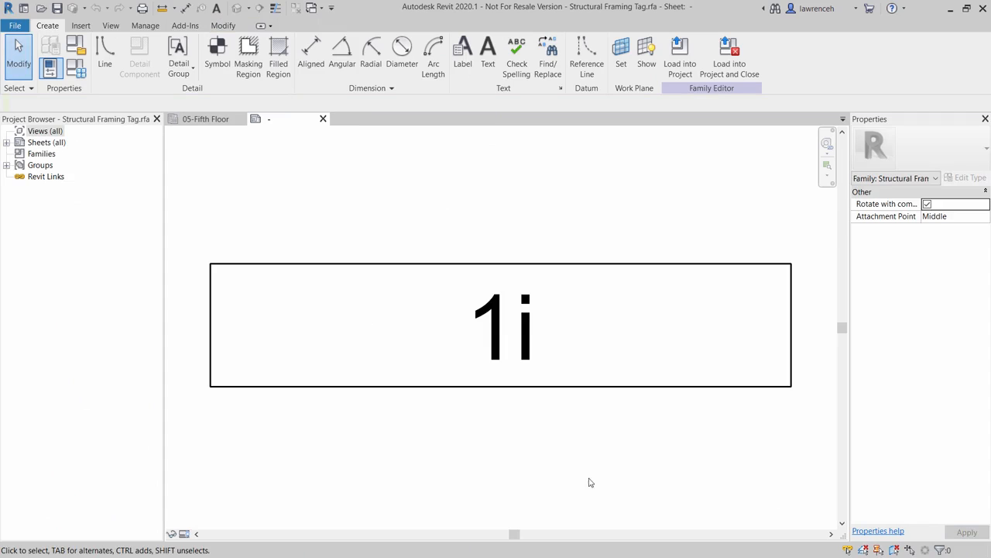
pyautogui.click(524, 327)
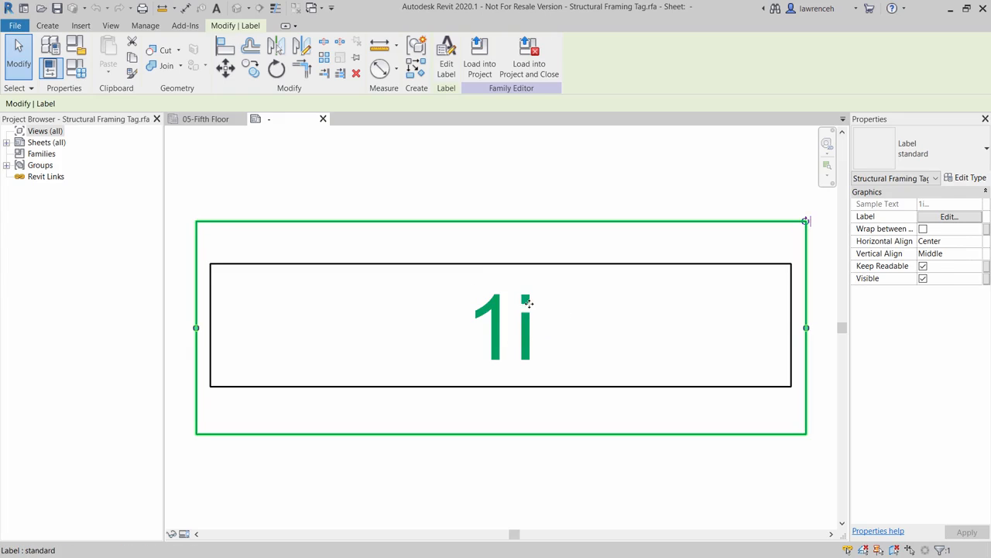
pyautogui.click(447, 63)
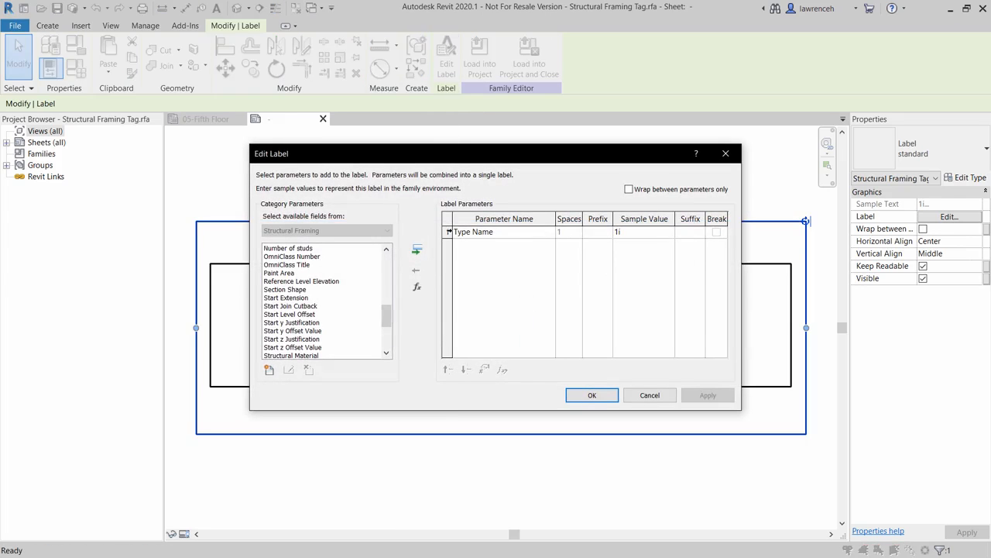
pyautogui.click(448, 232)
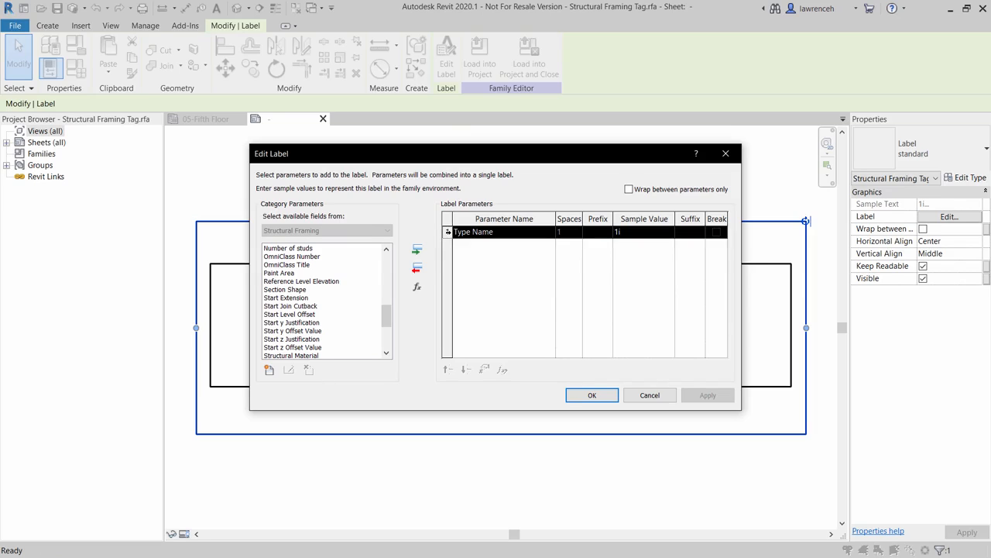
pyautogui.click(418, 271)
# Add the Type Mark parameter to the tag label with W1 as its sample value.
pyautogui.scroll(-1, 388, 325)
pyautogui.moveTo(389, 326); pyautogui.dragTo(388, 336)
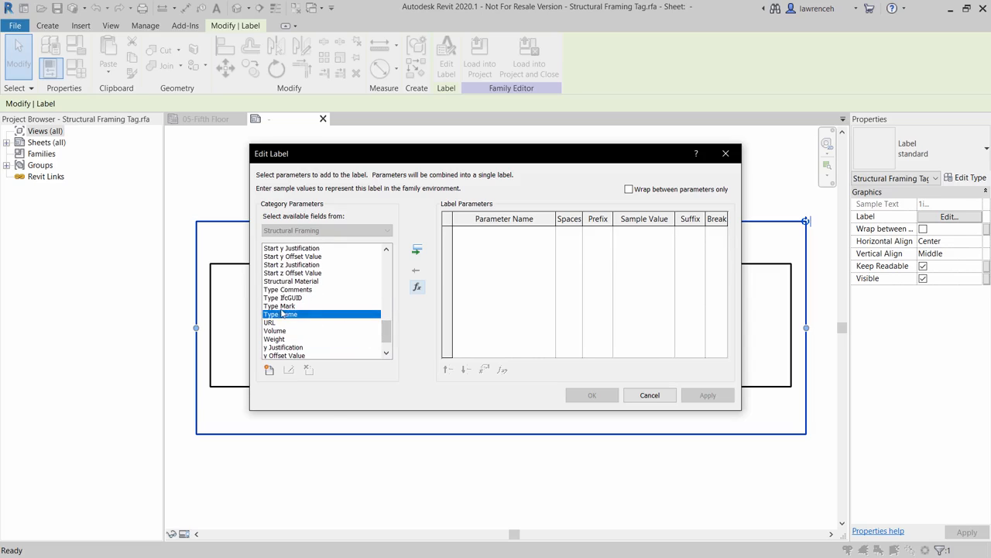
pyautogui.click(281, 308)
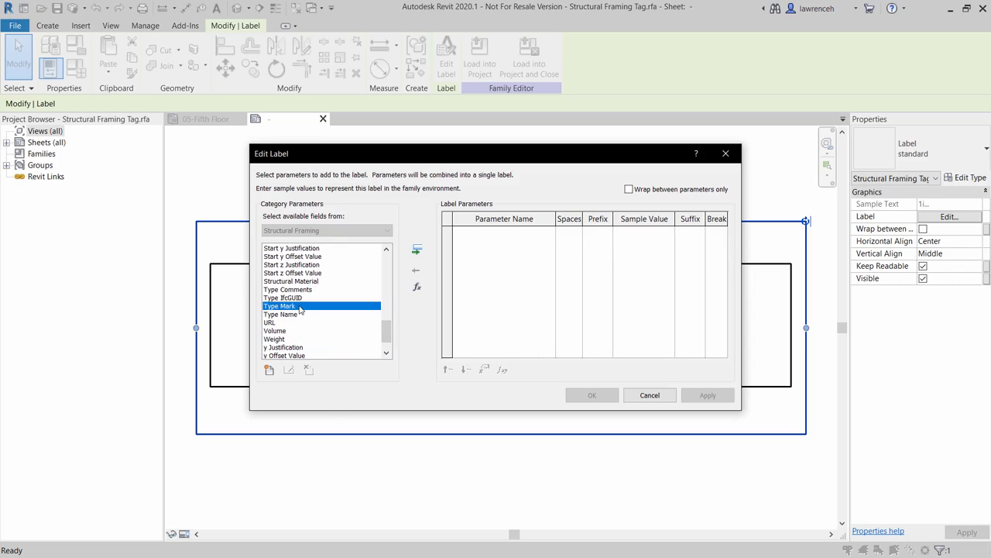
pyautogui.click(417, 251)
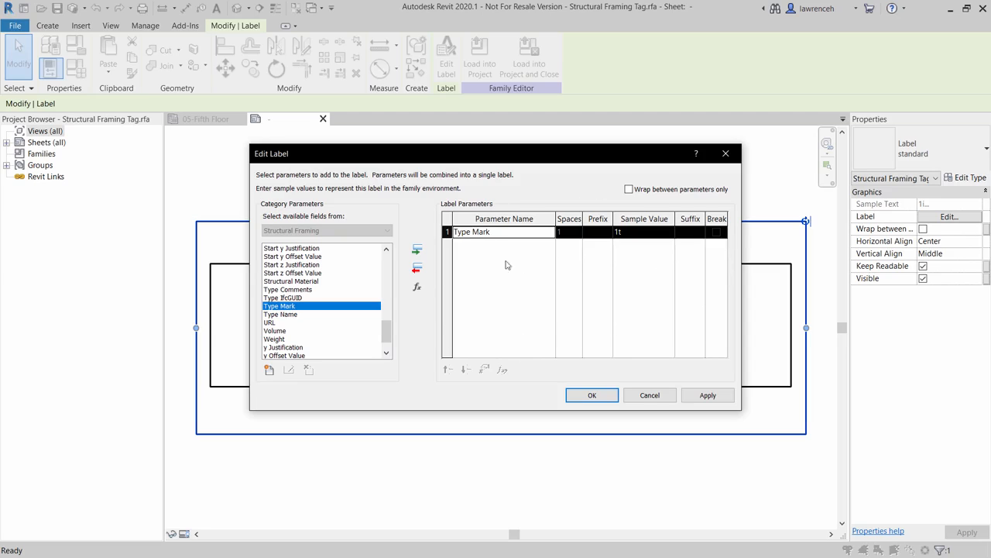
pyautogui.click(645, 234)
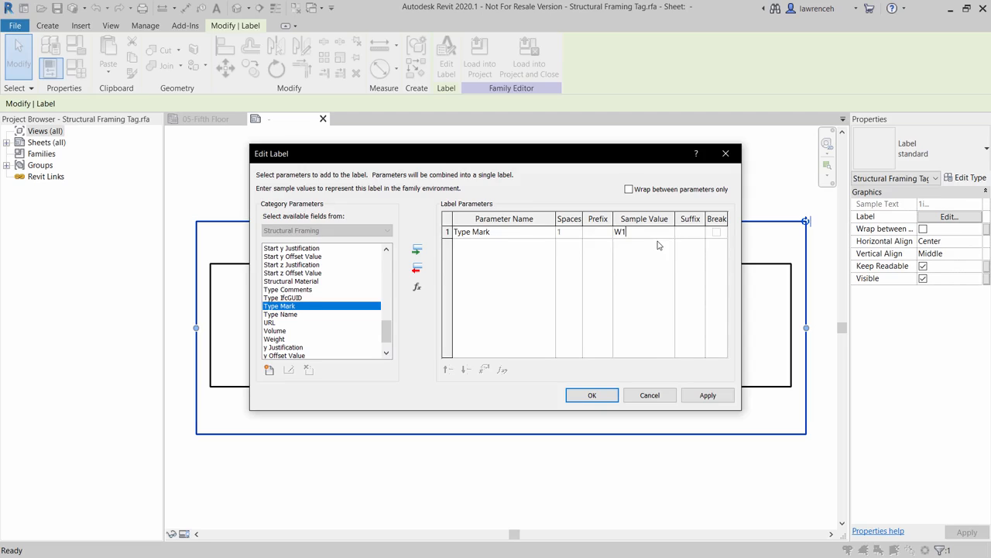
pyautogui.click(591, 396)
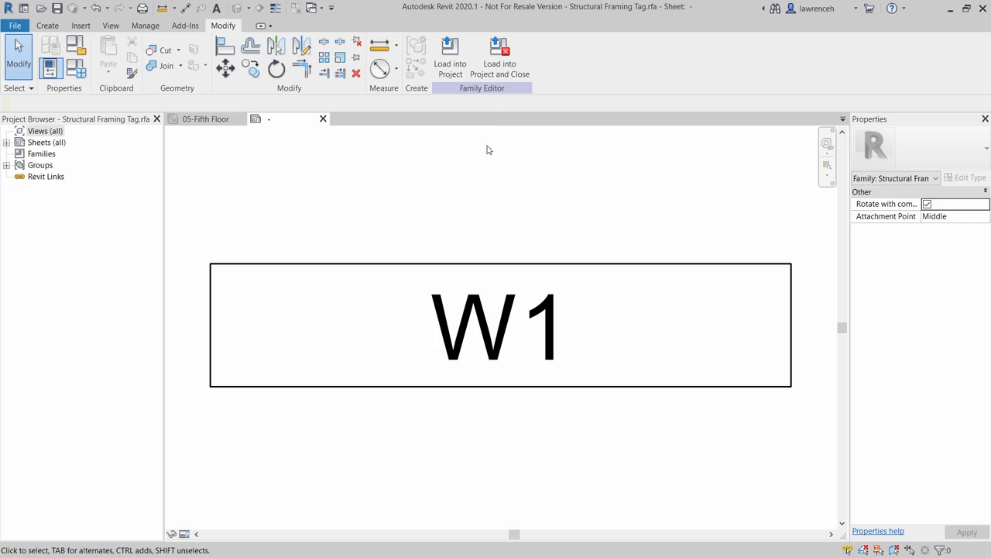
# Load the edited tag family into the project and close it without saving the file, overwriting the existing version.
pyautogui.click(508, 78)
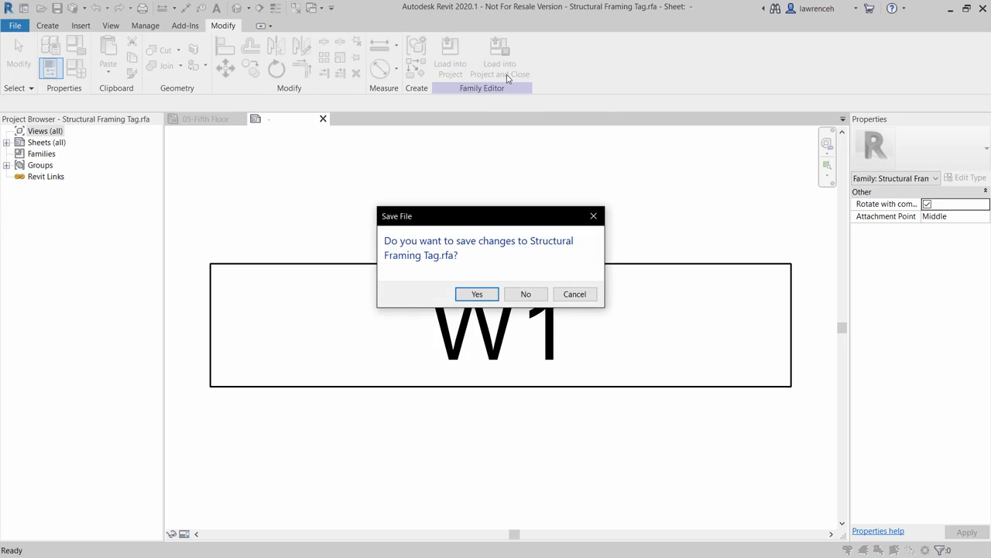
pyautogui.click(528, 296)
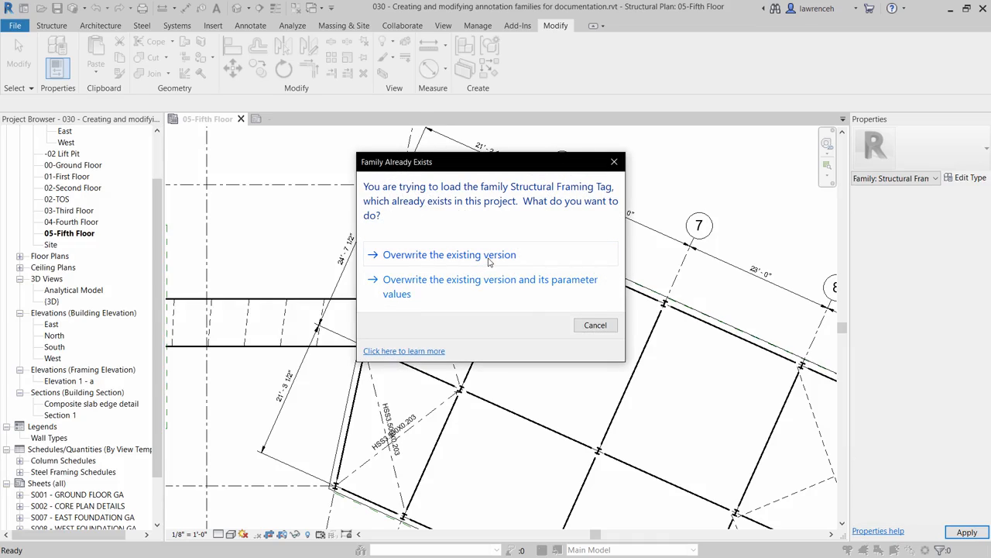
pyautogui.click(489, 262)
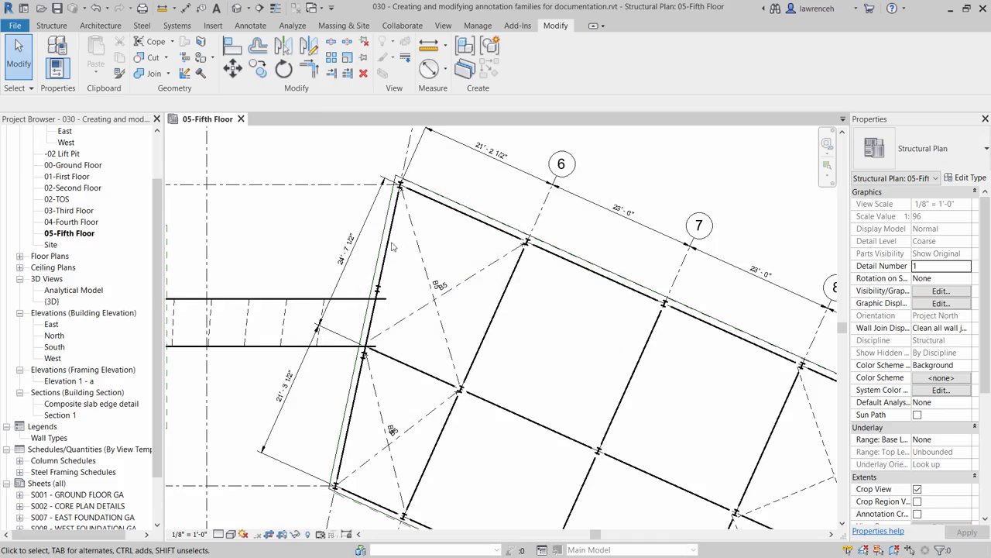
# Separate the two overlapping brace tags in the upper bay by moving each along its own brace.
pyautogui.scroll(3, 380, 248)
pyautogui.scroll(1, 460, 247)
pyautogui.click(550, 337)
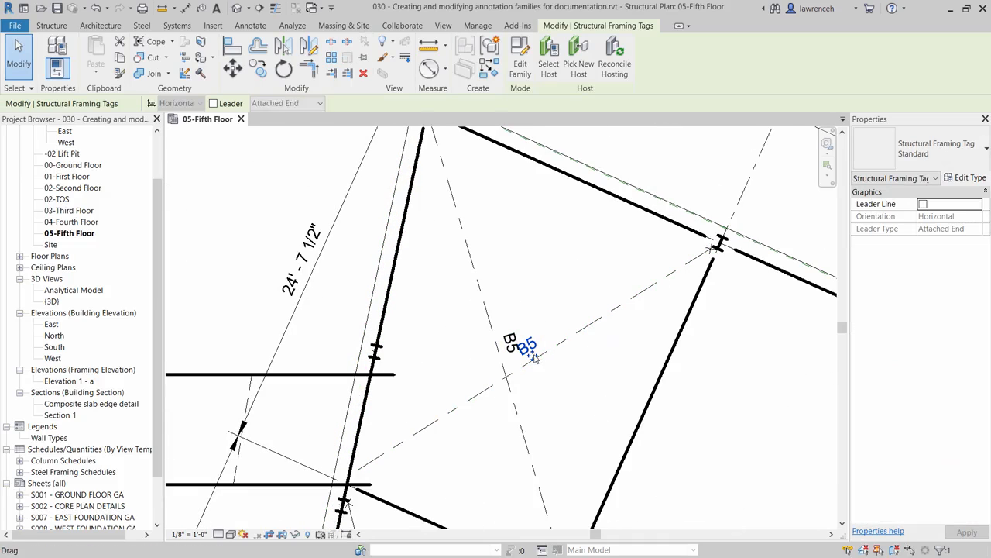
pyautogui.moveTo(571, 340); pyautogui.dragTo(588, 322)
pyautogui.click(590, 350)
pyautogui.click(508, 345)
pyautogui.moveTo(500, 348); pyautogui.dragTo(477, 266)
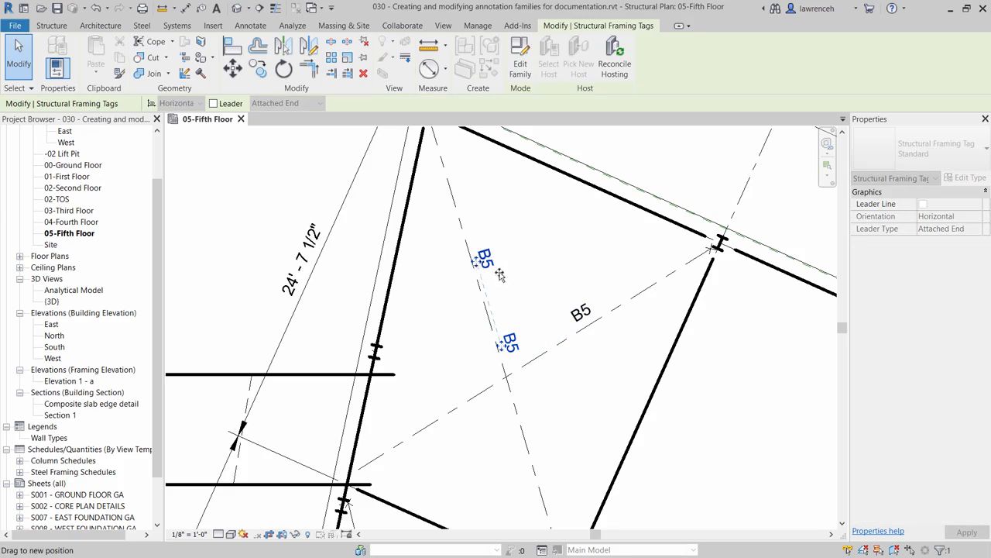
pyautogui.click(546, 291)
# Separate the two overlapping brace tags in the lower bay by moving each along its own brace.
pyautogui.scroll(-2, 547, 290)
pyautogui.moveTo(488, 465); pyautogui.dragTo(463, 320, button='middle')
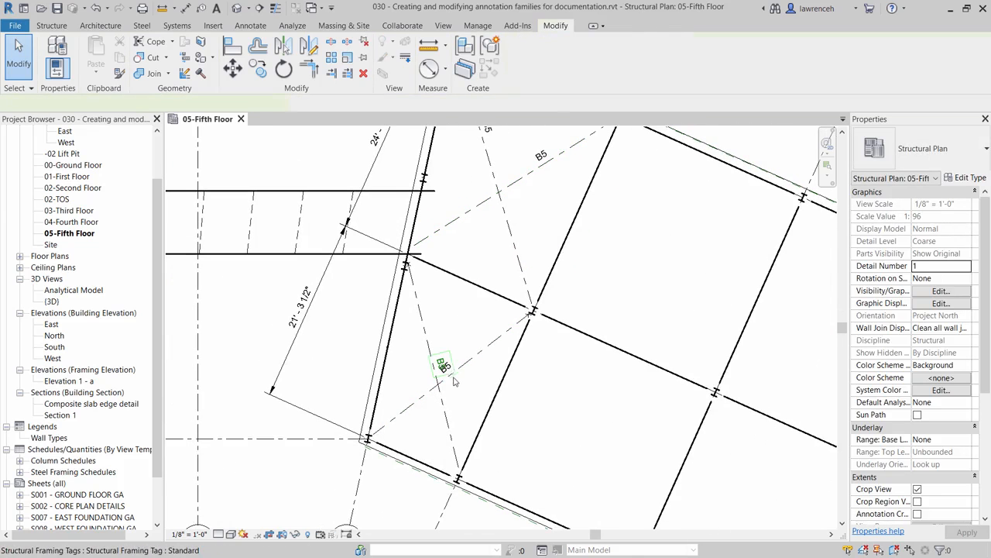
pyautogui.click(455, 380)
pyautogui.scroll(2, 455, 380)
pyautogui.moveTo(436, 356); pyautogui.dragTo(419, 304)
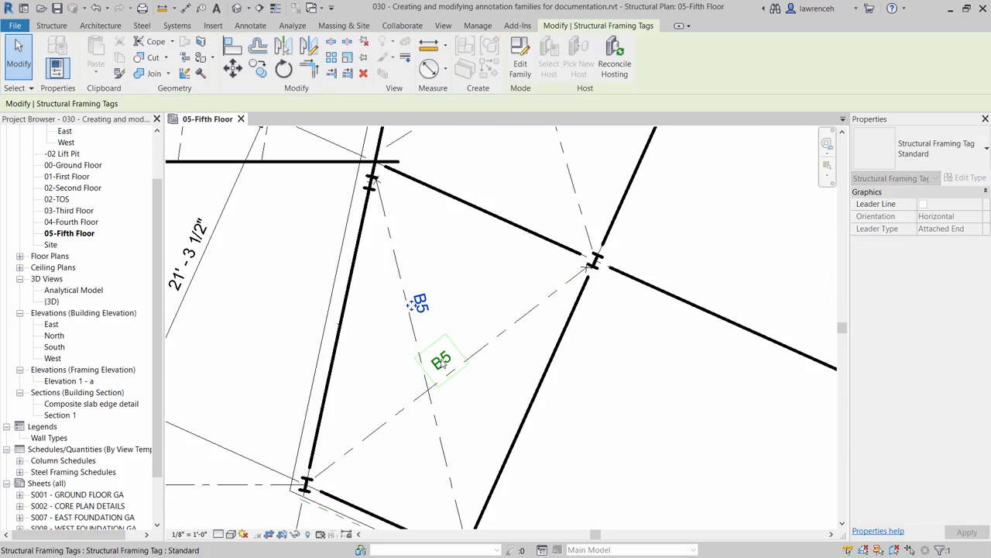
pyautogui.click(441, 362)
pyautogui.moveTo(450, 381); pyautogui.dragTo(397, 412)
pyautogui.click(479, 405)
pyautogui.scroll(-2, 476, 405)
pyautogui.moveTo(534, 398); pyautogui.dragTo(496, 443, button='middle')
pyautogui.scroll(1, 594, 318)
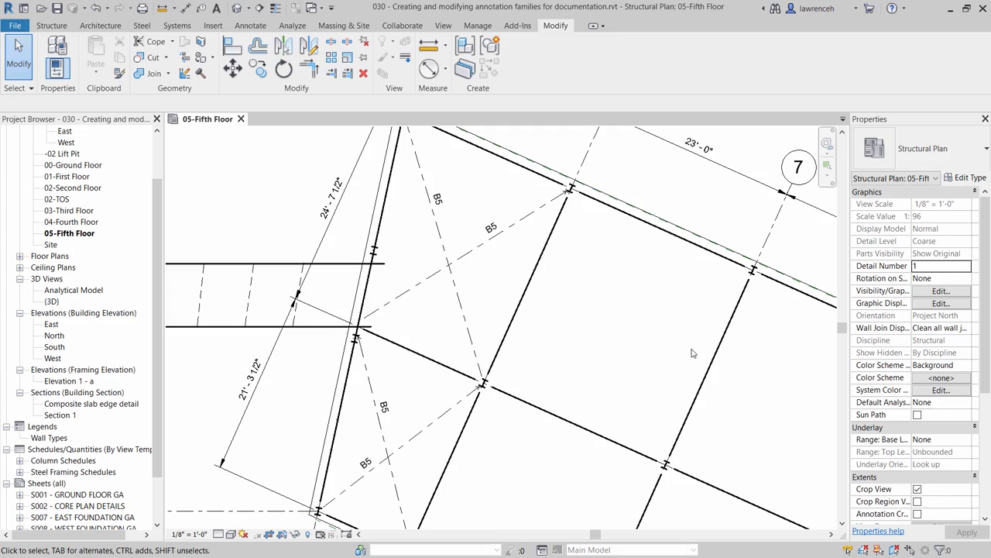
# Examine the Structural Analysis span-to-depth property of the W12X26 girder along grid 7.
pyautogui.click(713, 361)
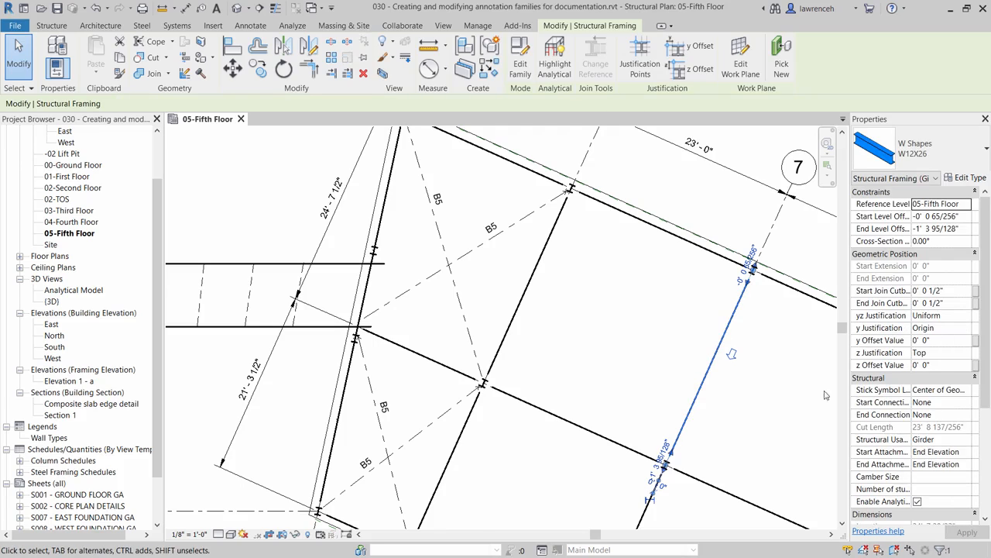
pyautogui.scroll(-2, 988, 360)
pyautogui.scroll(-3, 988, 361)
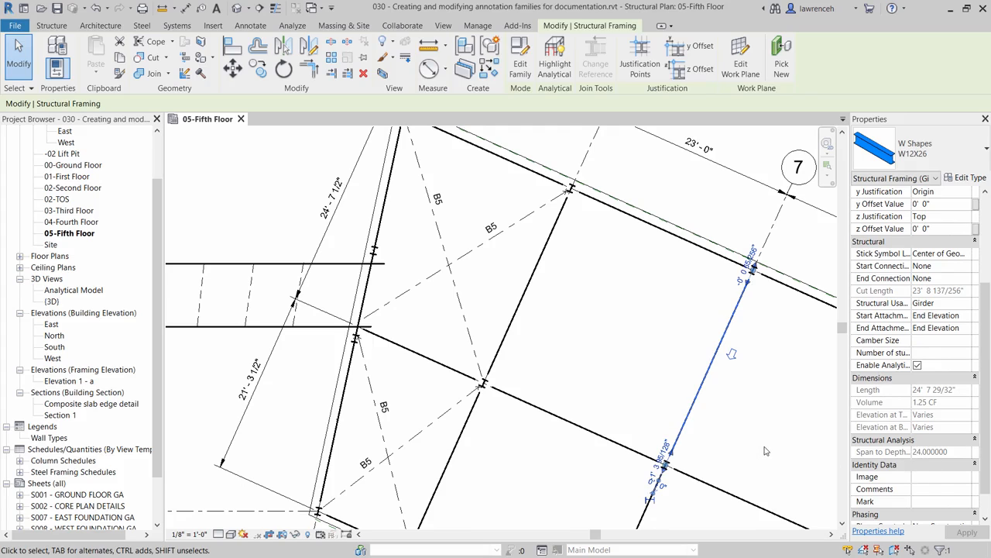
pyautogui.click(826, 447)
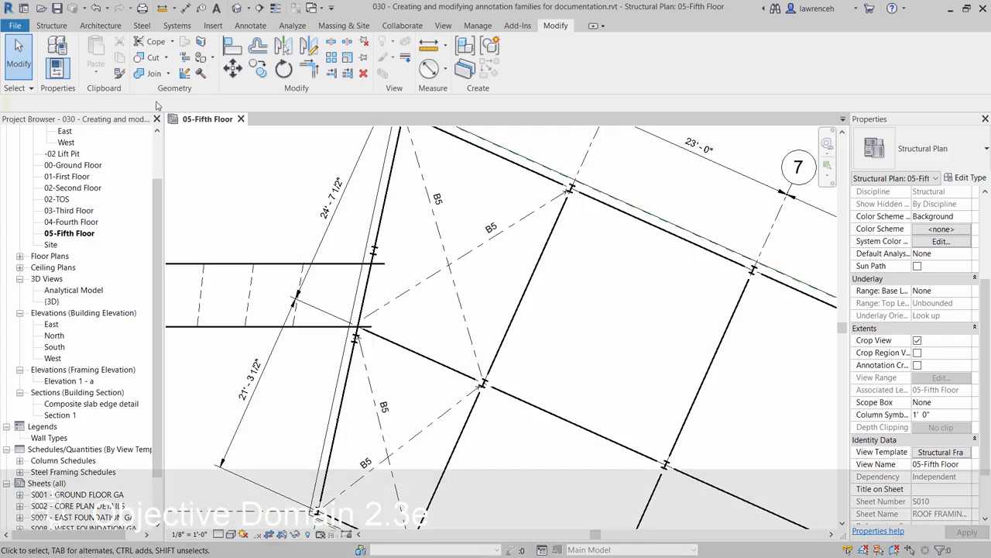
# Create a new family from the Generic Tag.rft template in the Annotations folder.
pyautogui.click(11, 28)
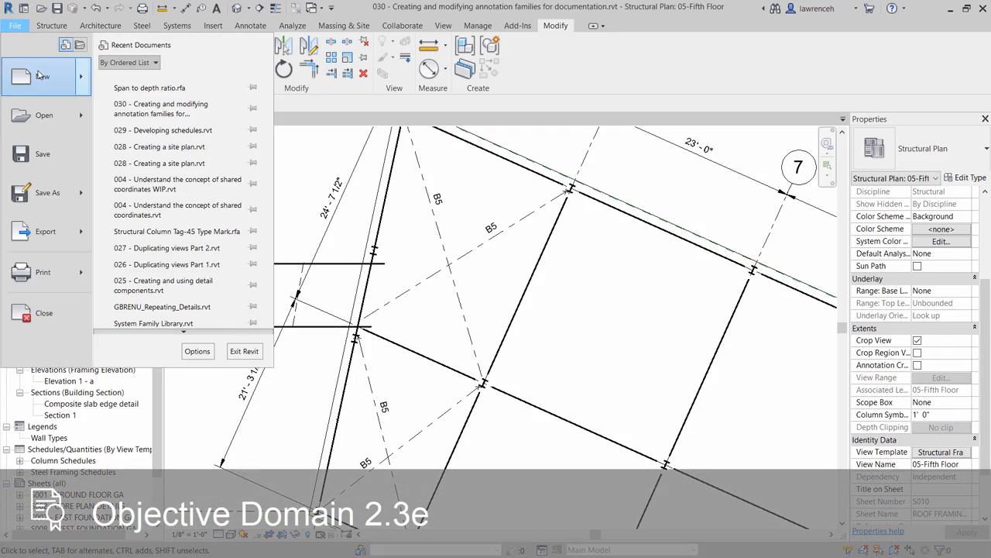
pyautogui.moveTo(46, 76)
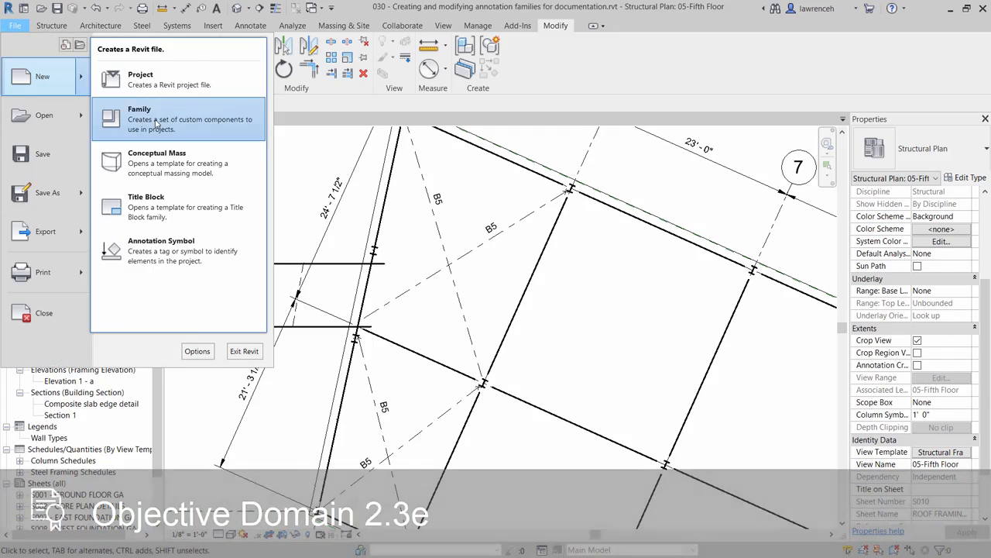
pyautogui.click(156, 123)
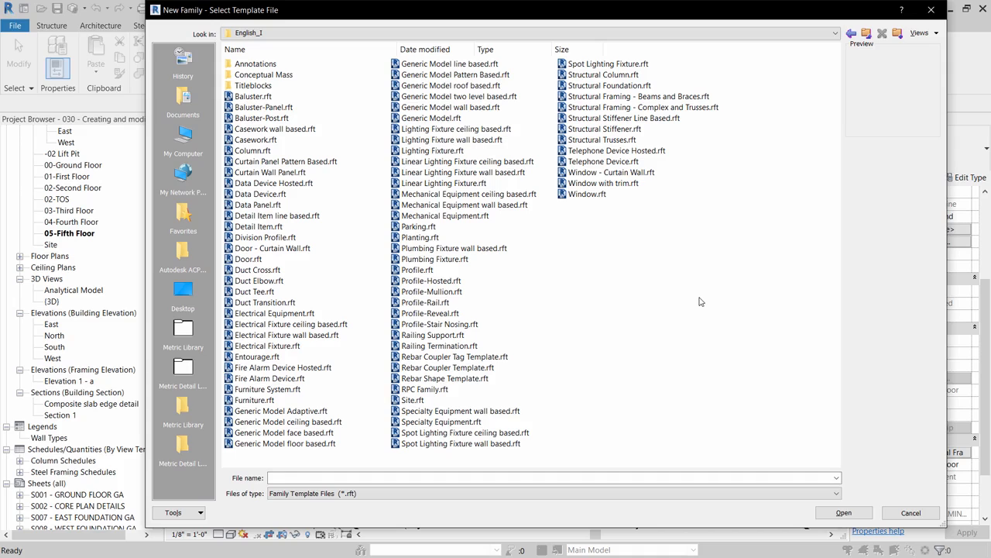
pyautogui.doubleClick(264, 64)
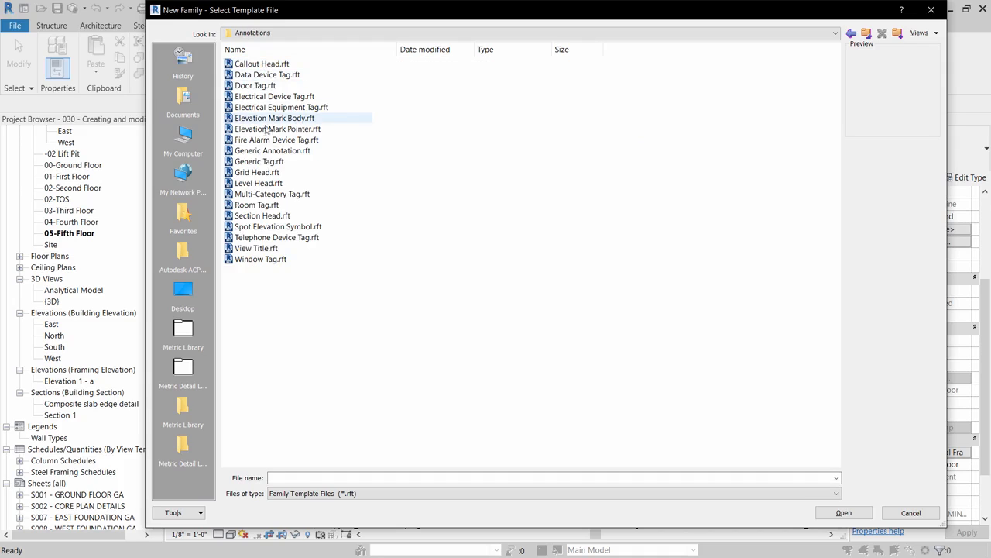
pyautogui.click(267, 163)
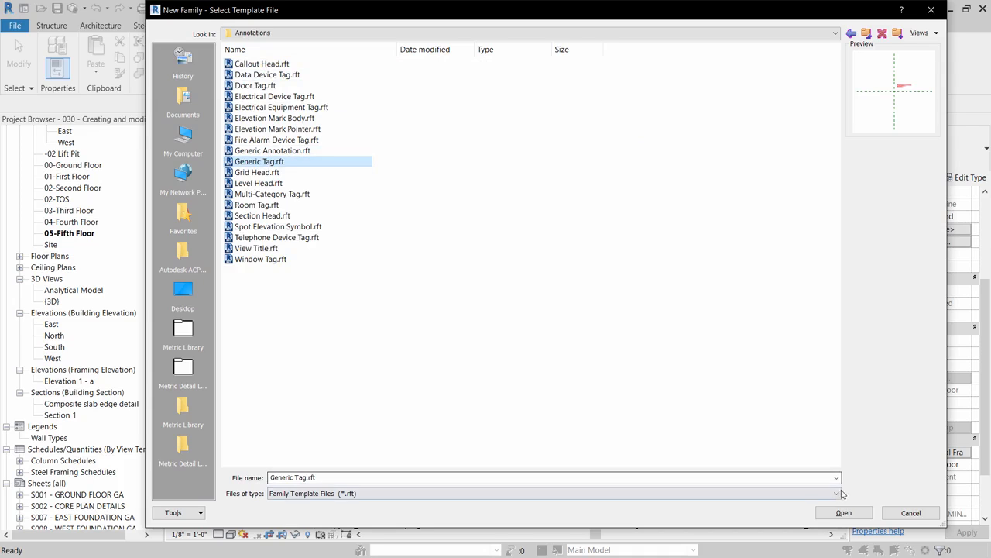
pyautogui.click(843, 512)
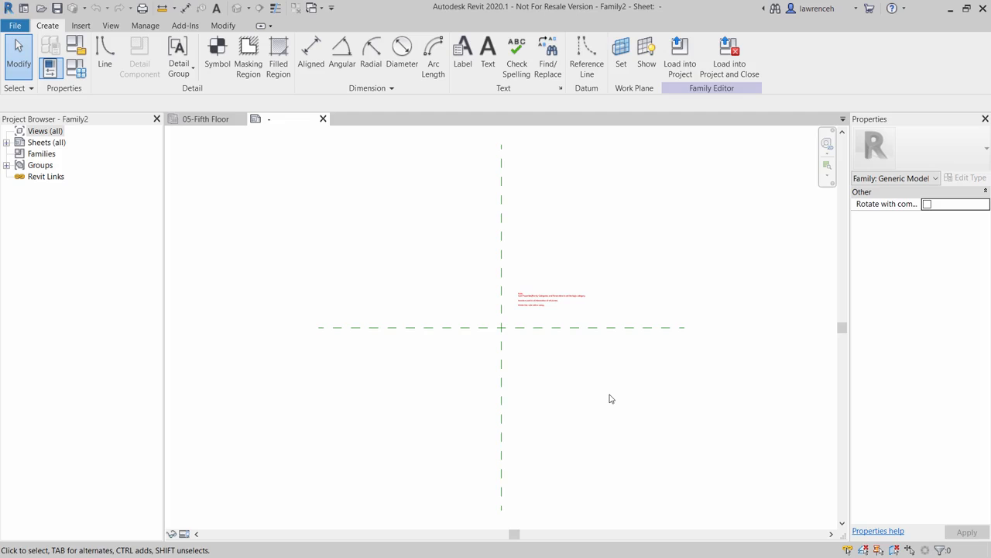
# Delete the red instruction note from the tag template.
pyautogui.scroll(5, 542, 304)
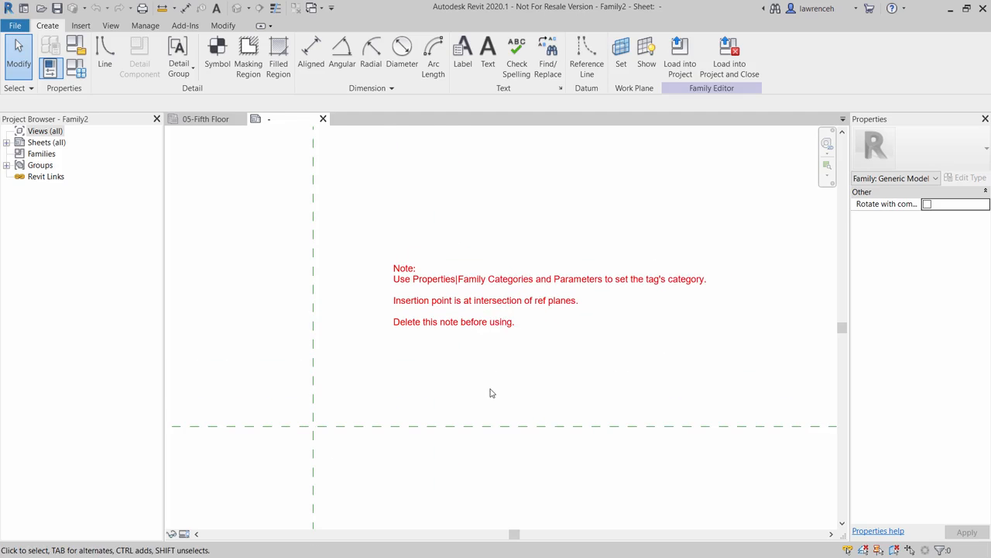
pyautogui.click(497, 323)
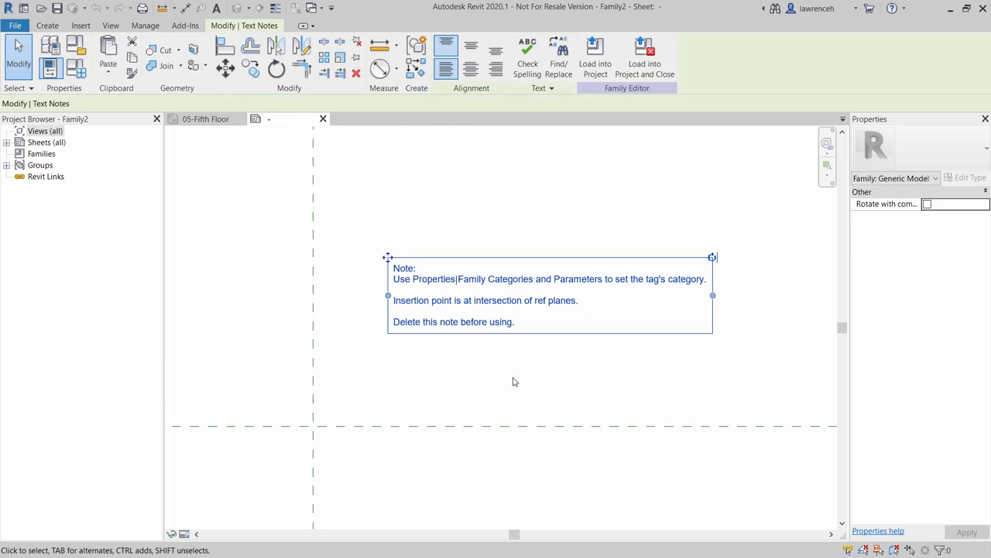
pyautogui.press('Delete')
# Set the family category to Structural Framing Tags and enable Rotate with component.
pyautogui.moveTo(383, 379); pyautogui.dragTo(556, 325, button='middle')
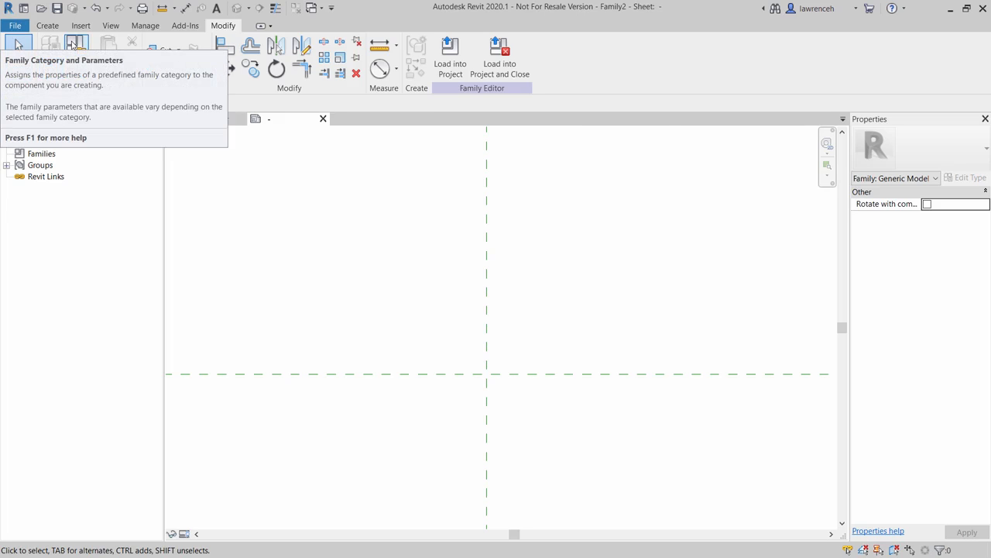
pyautogui.click(72, 45)
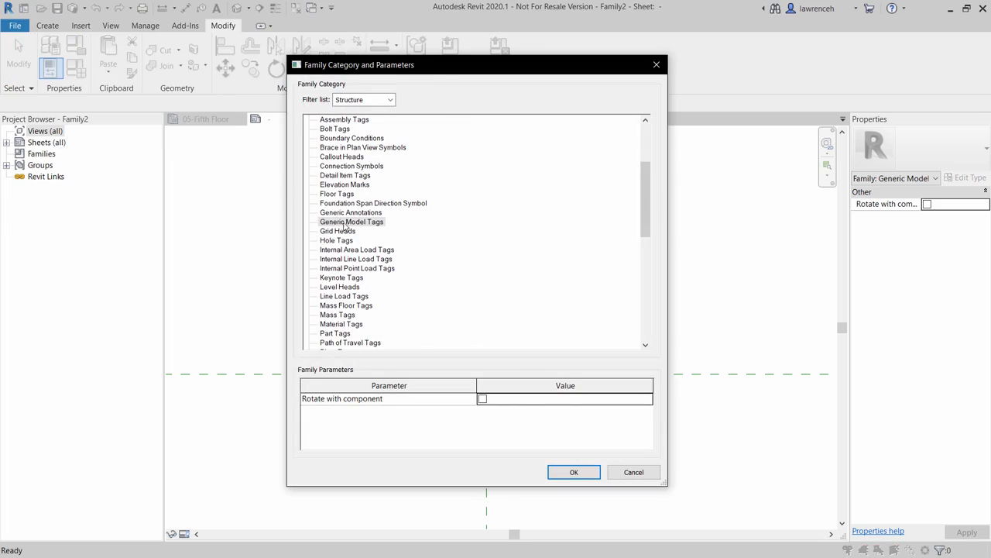
pyautogui.moveTo(651, 231); pyautogui.dragTo(651, 320)
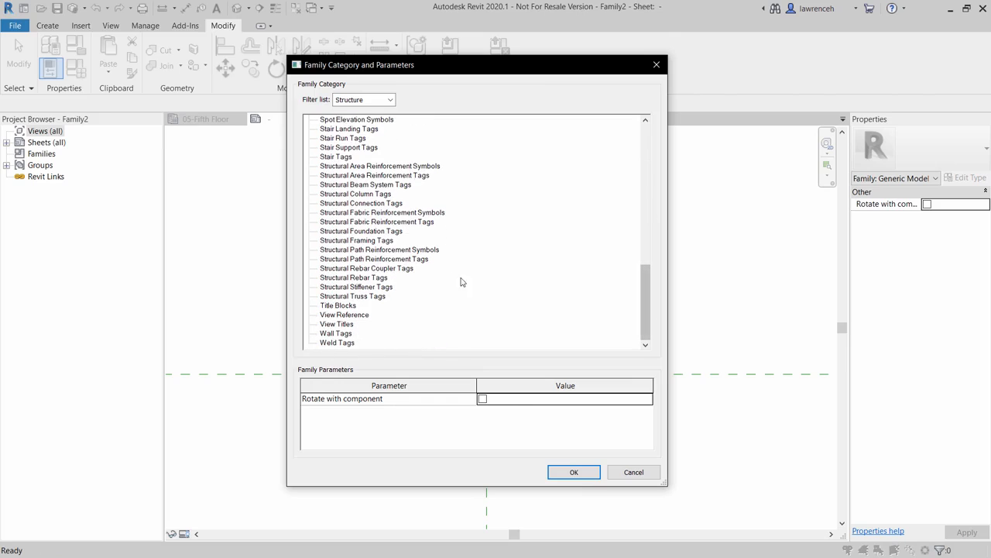
pyautogui.click(377, 241)
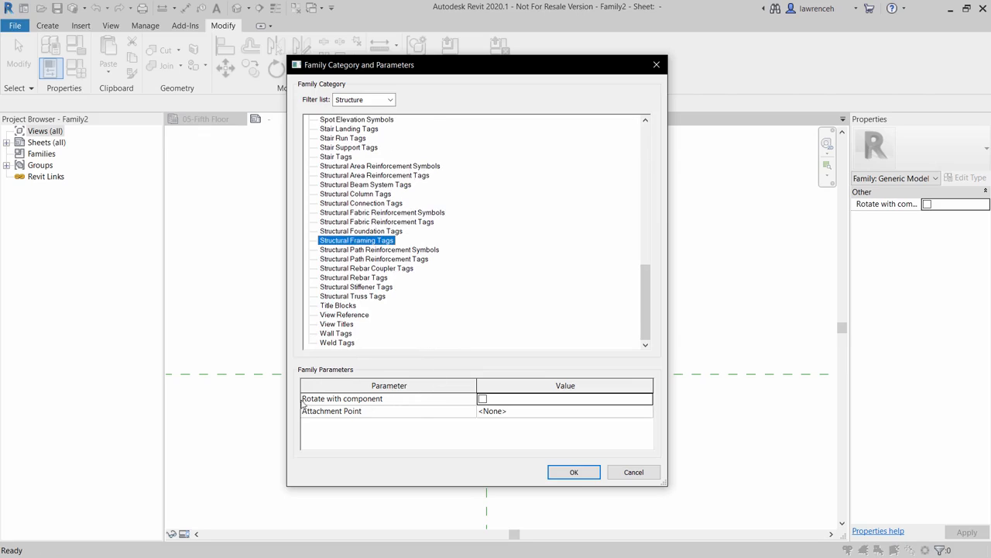
pyautogui.click(483, 399)
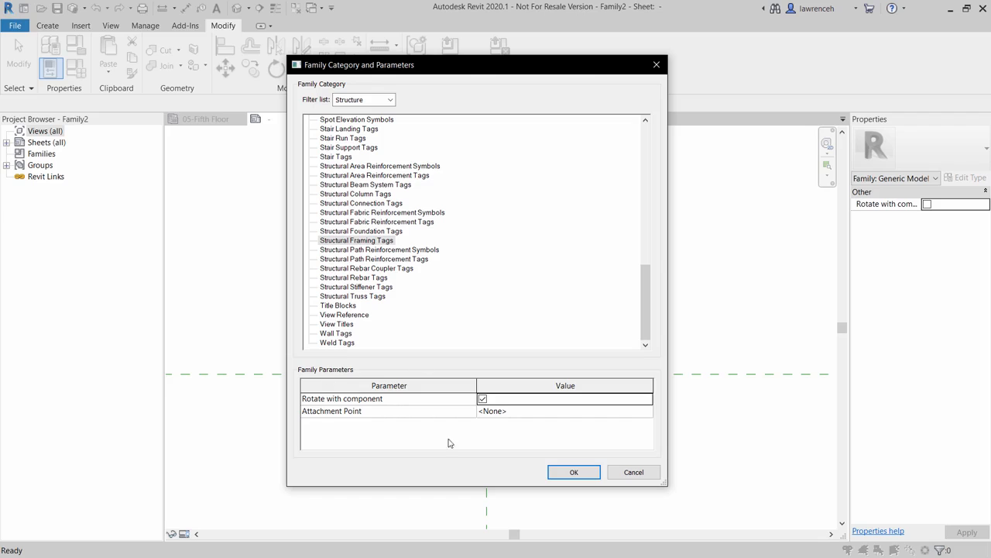
pyautogui.click(577, 477)
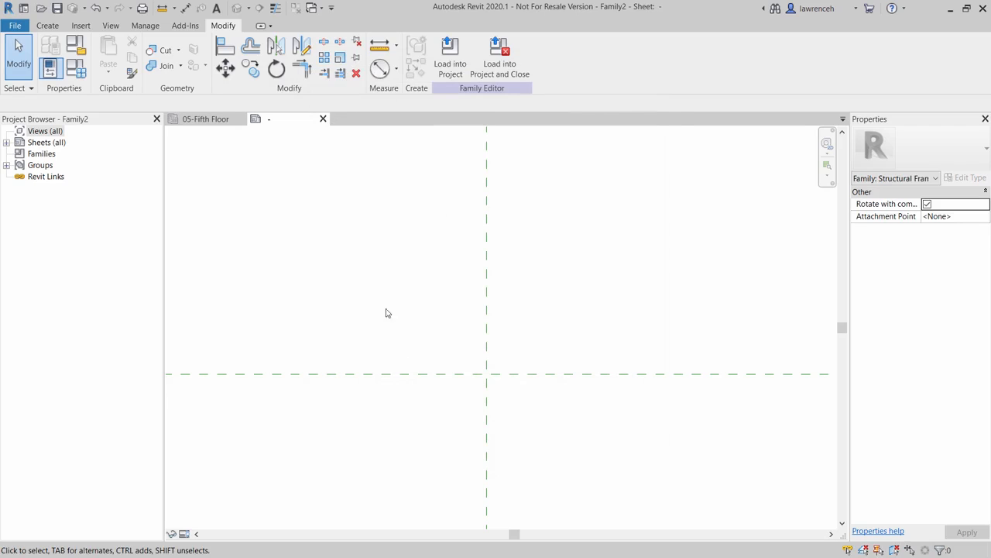
# Place a 3/32" label at the intersection of the two reference planes.
pyautogui.click(48, 26)
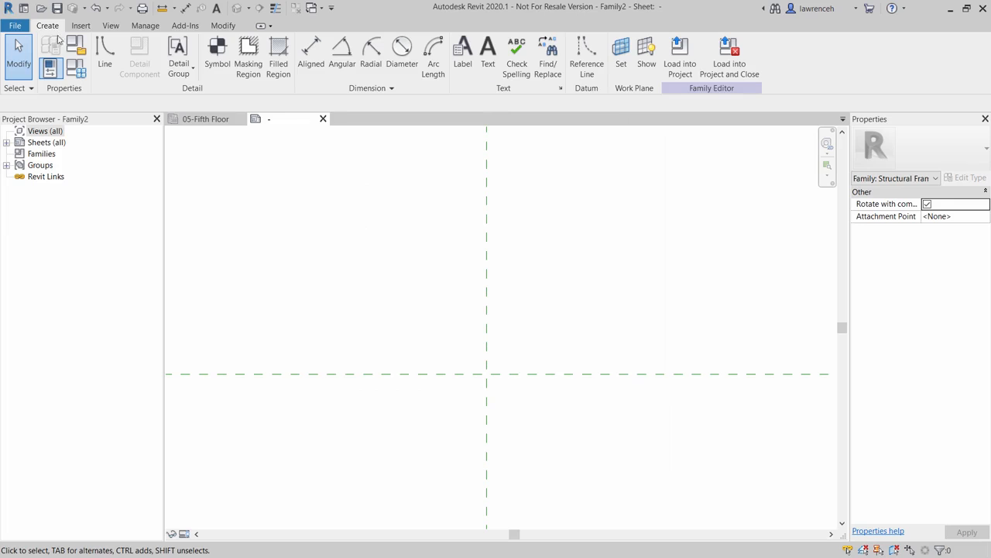
pyautogui.click(465, 66)
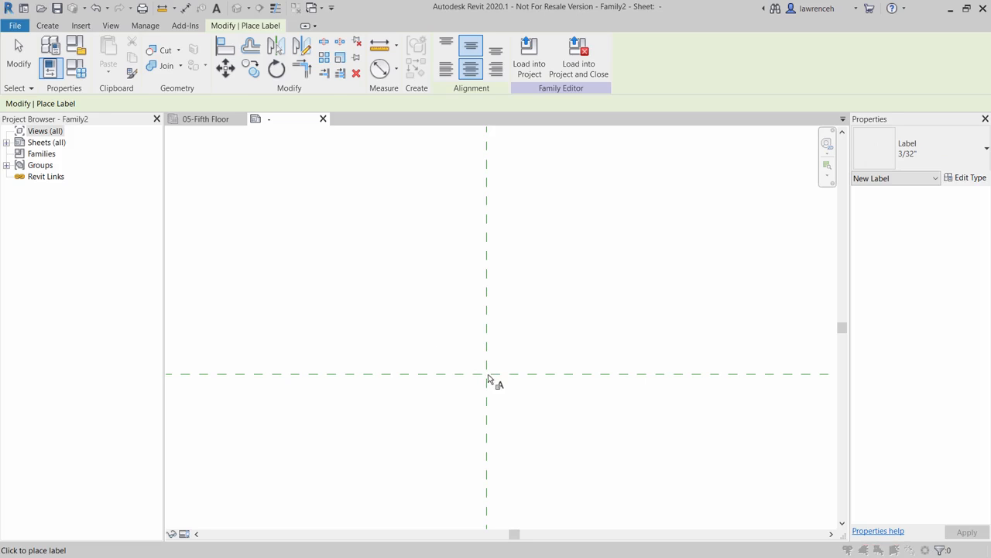
pyautogui.click(489, 378)
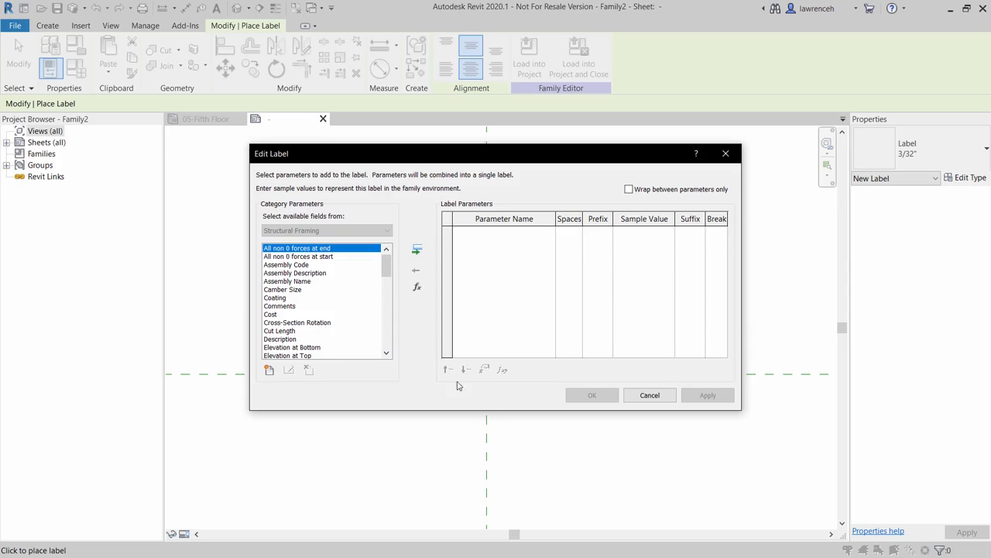
# Add the shared parameter Span to Depth Ratio from the Structural Framing group to the label's available fields.
pyautogui.moveTo(386, 271)
pyautogui.mouseDown()
pyautogui.moveTo(382, 332)
pyautogui.moveTo(382, 323)
pyautogui.mouseUp()
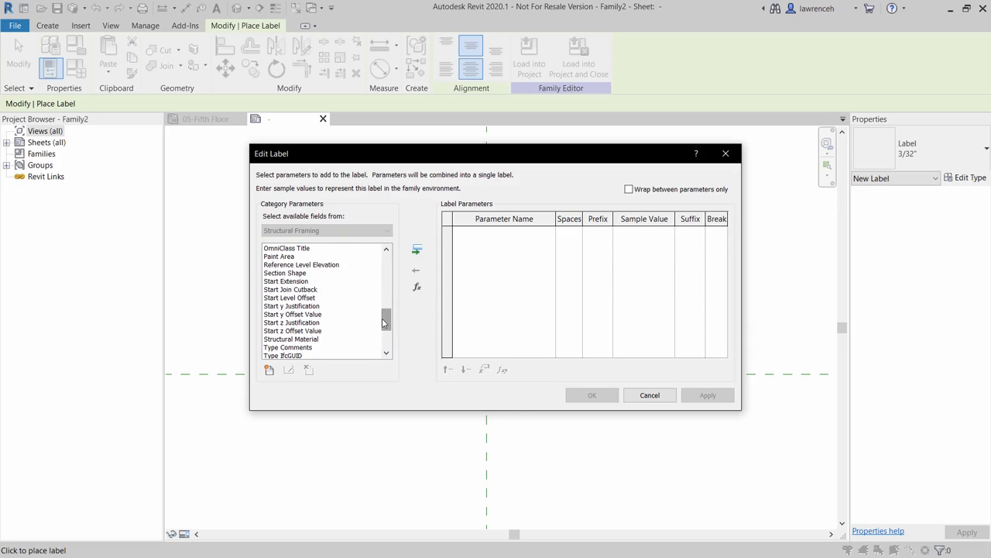
pyautogui.click(269, 371)
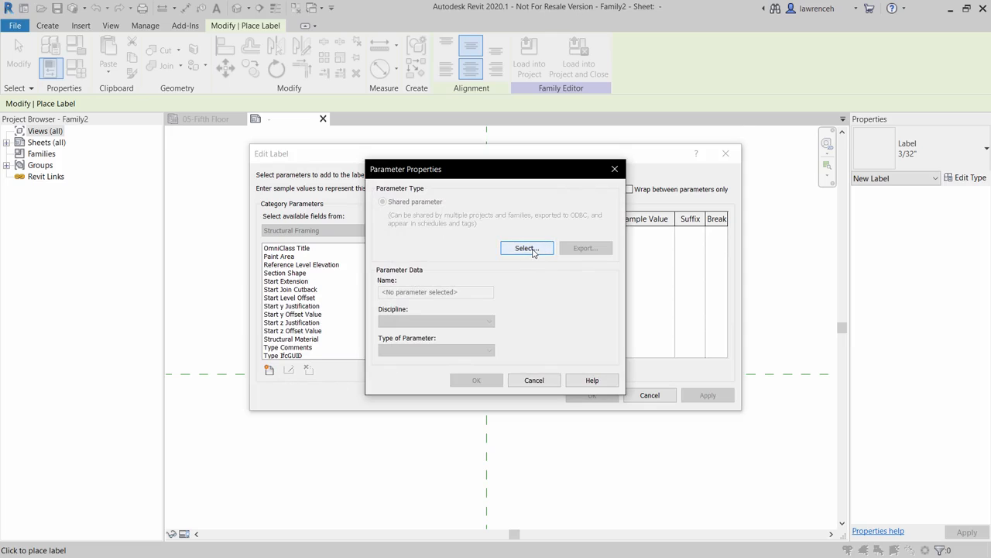
pyautogui.click(532, 252)
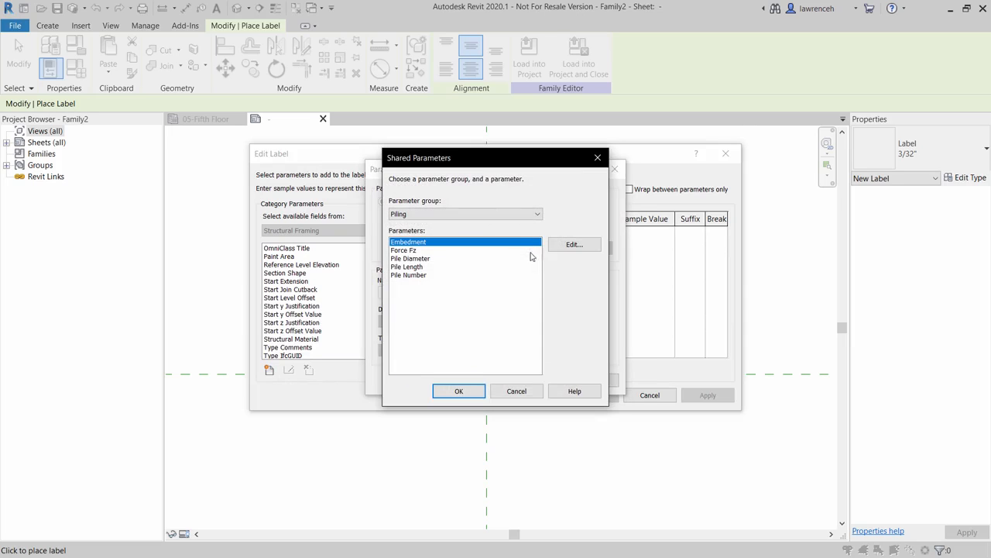
pyautogui.click(443, 216)
pyautogui.click(436, 233)
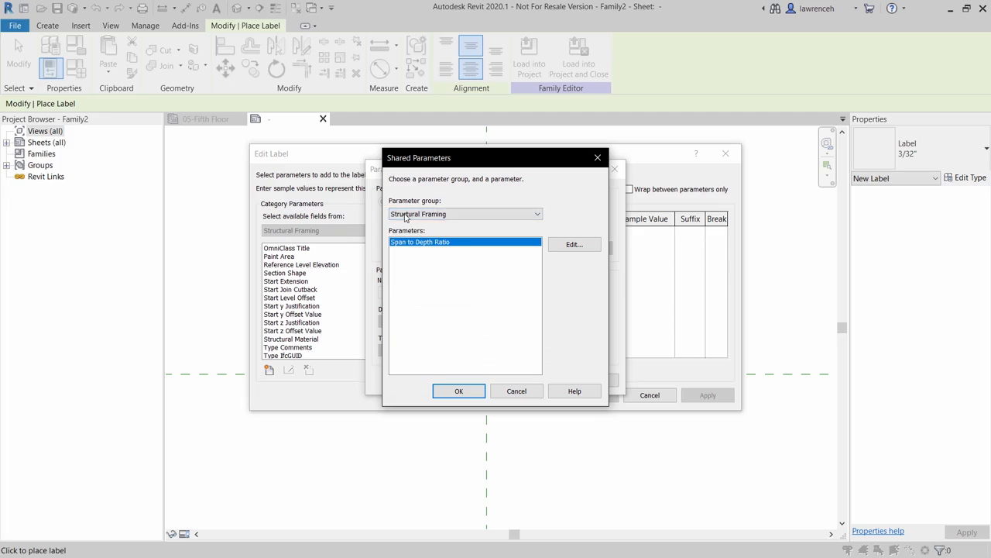
pyautogui.click(442, 243)
pyautogui.click(458, 391)
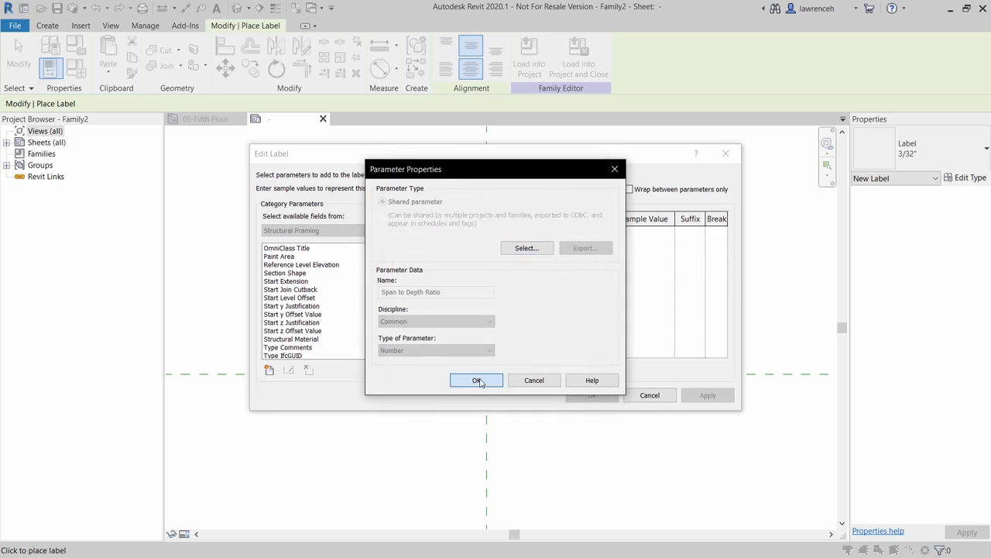
pyautogui.click(477, 380)
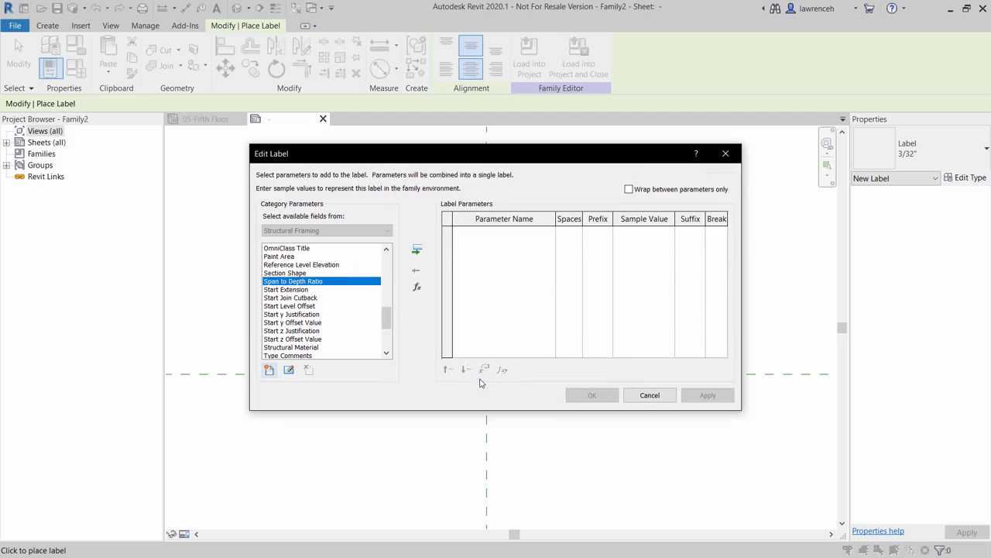
# Add Span to Depth Ratio to the label with sample value 12 and prefix S:D, and finish label placement.
pyautogui.click(419, 251)
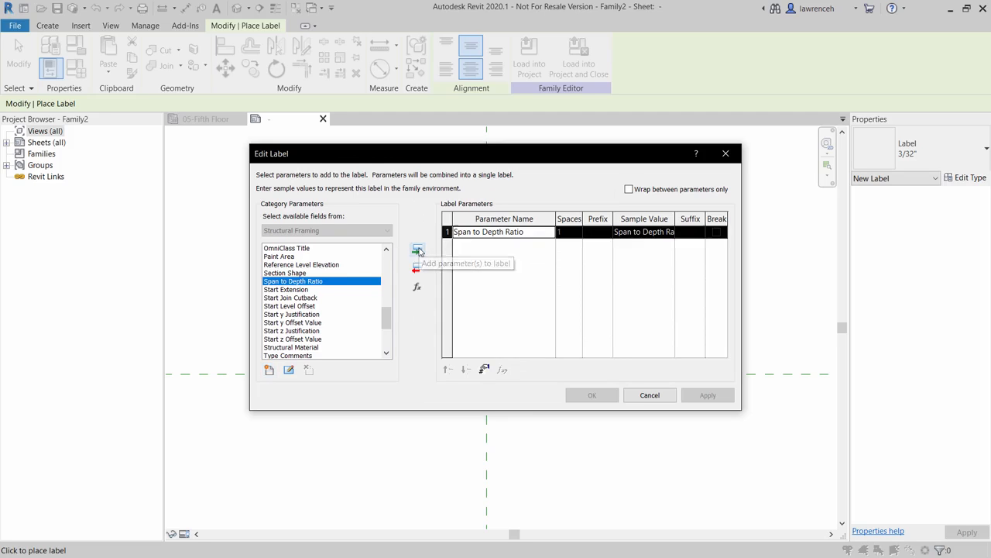
pyautogui.click(664, 231)
pyautogui.moveTo(664, 232); pyautogui.dragTo(571, 235)
pyautogui.press('Delete')
pyautogui.press('Delete')
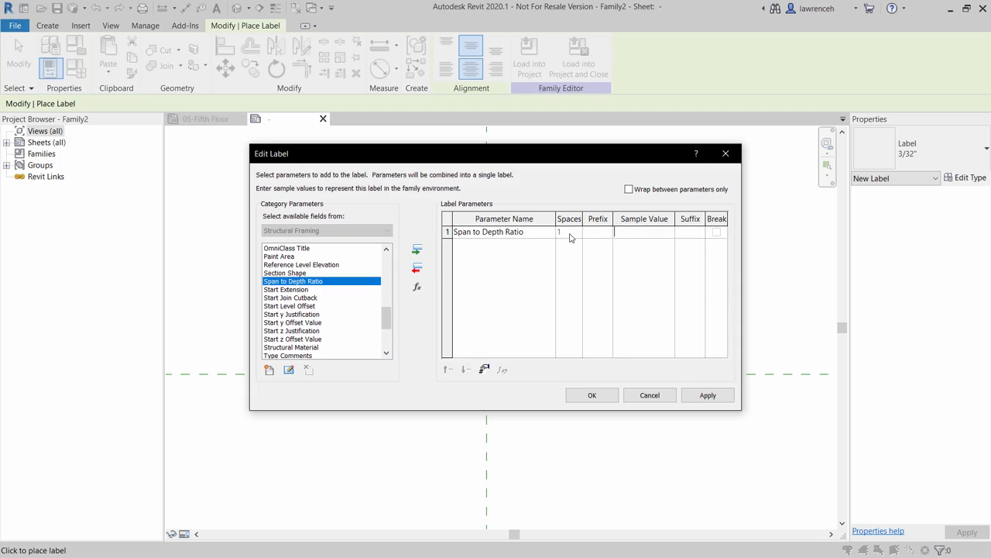
pyautogui.write('12')
pyautogui.click(600, 234)
pyautogui.click(602, 396)
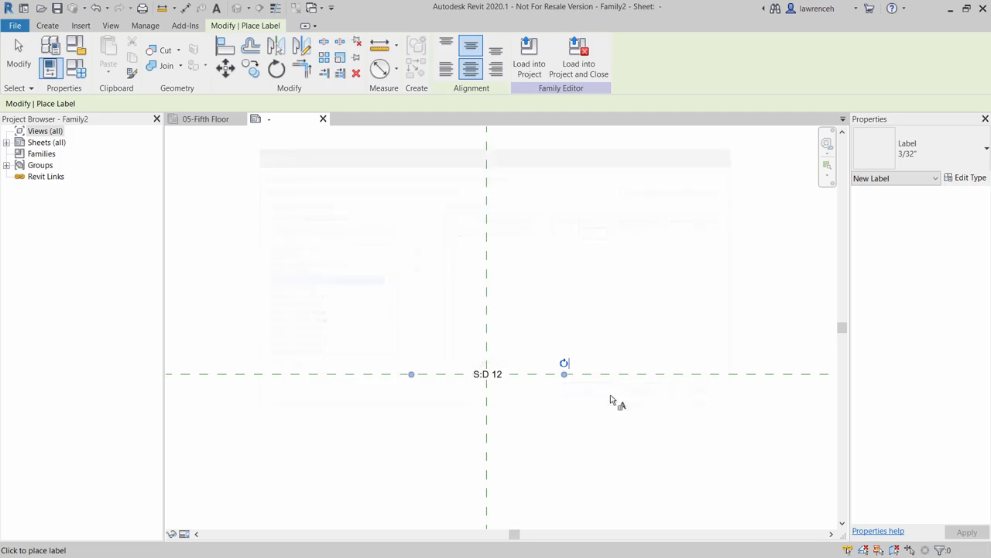
pyautogui.rightClick(581, 258)
pyautogui.click(631, 279)
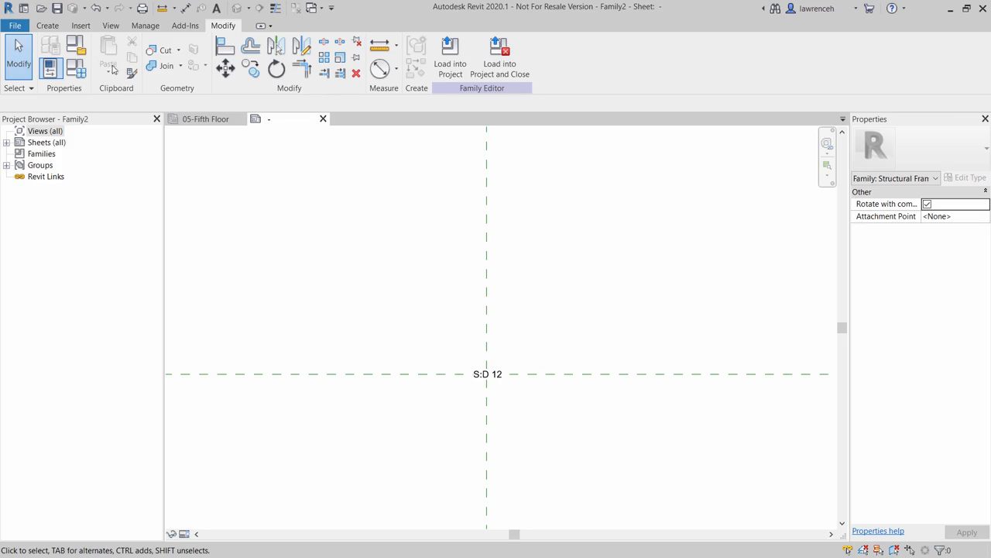
# Save the family as Span to depth ratio in the Chapter 4 folder, and load it into the project while closing the family.
pyautogui.click(57, 9)
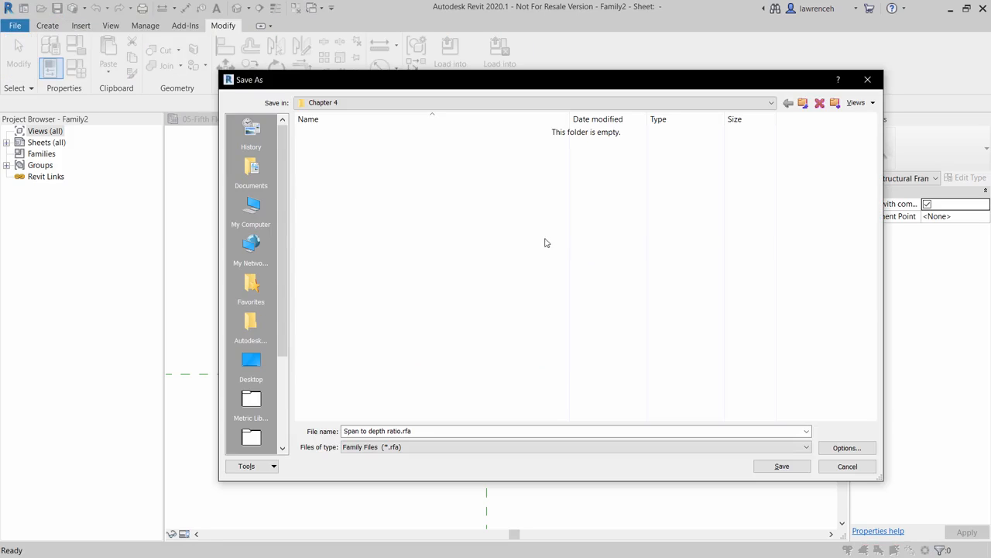
pyautogui.click(438, 431)
pyautogui.write('Span')
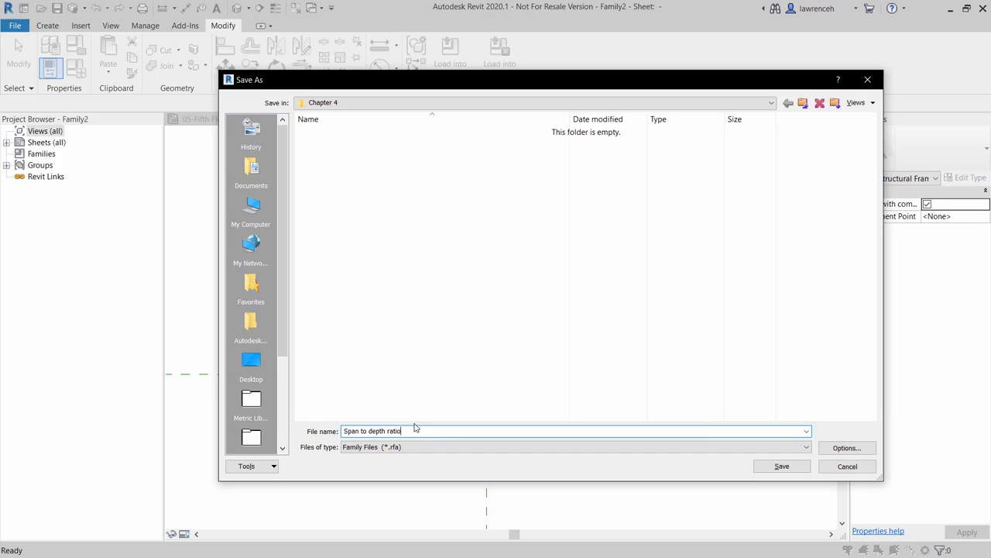
pyautogui.click(783, 466)
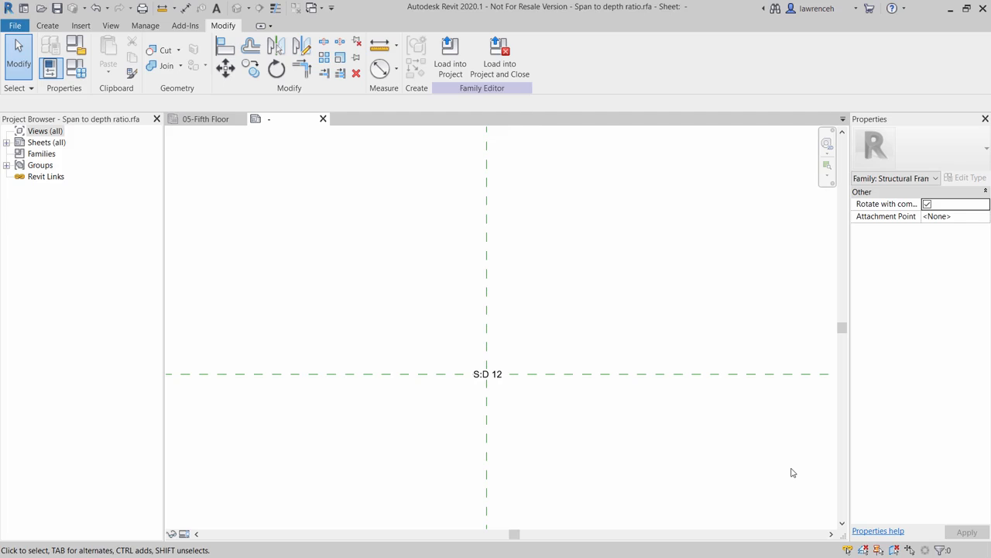
pyautogui.click(519, 74)
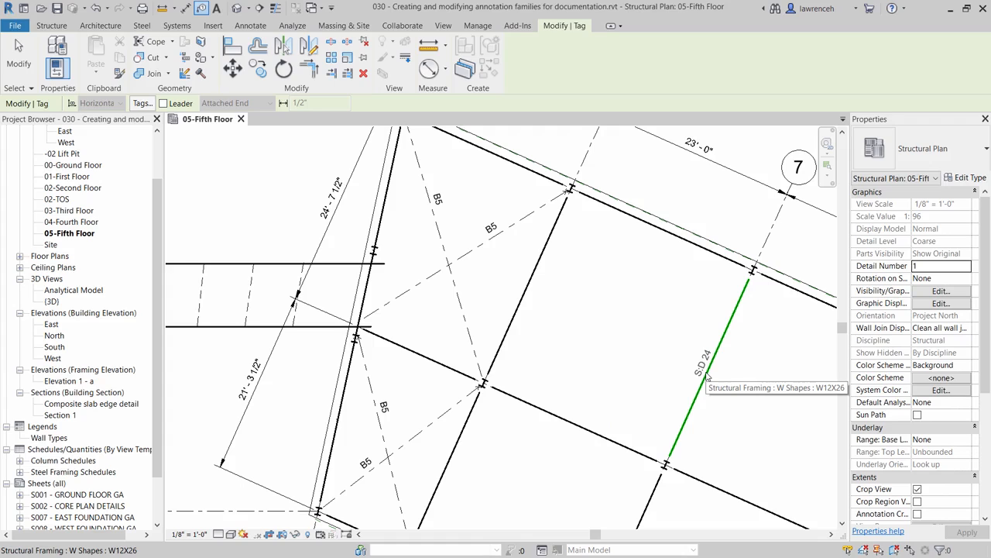
pyautogui.press('Escape')
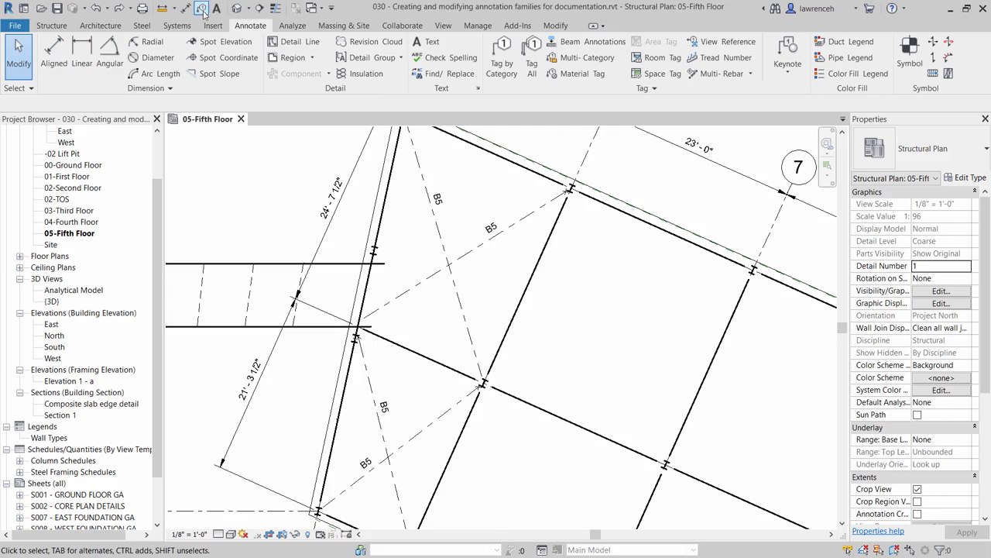
# Open the beam annotation settings for the fifth-floor plan and confirm the placement settings with the default vertical offset.
pyautogui.click(592, 43)
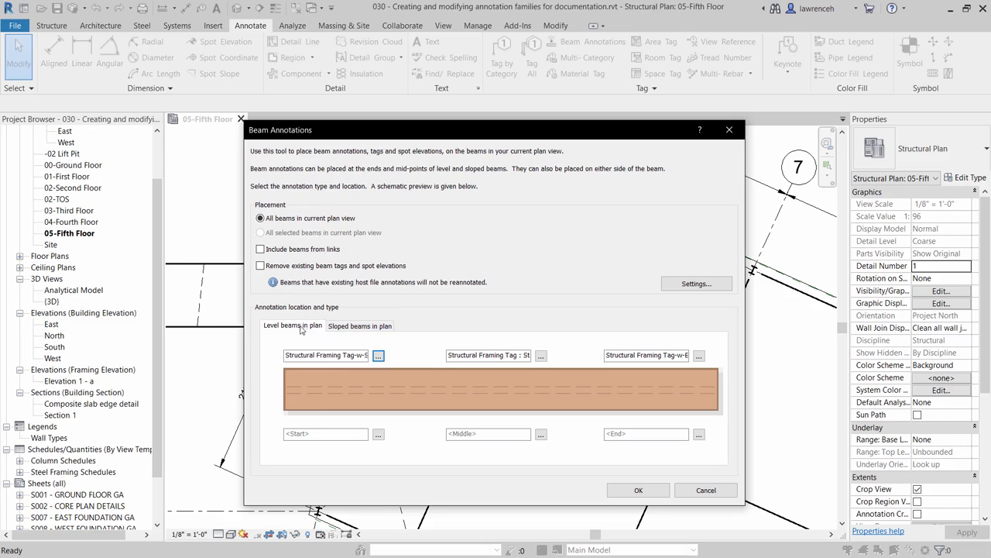
pyautogui.click(344, 327)
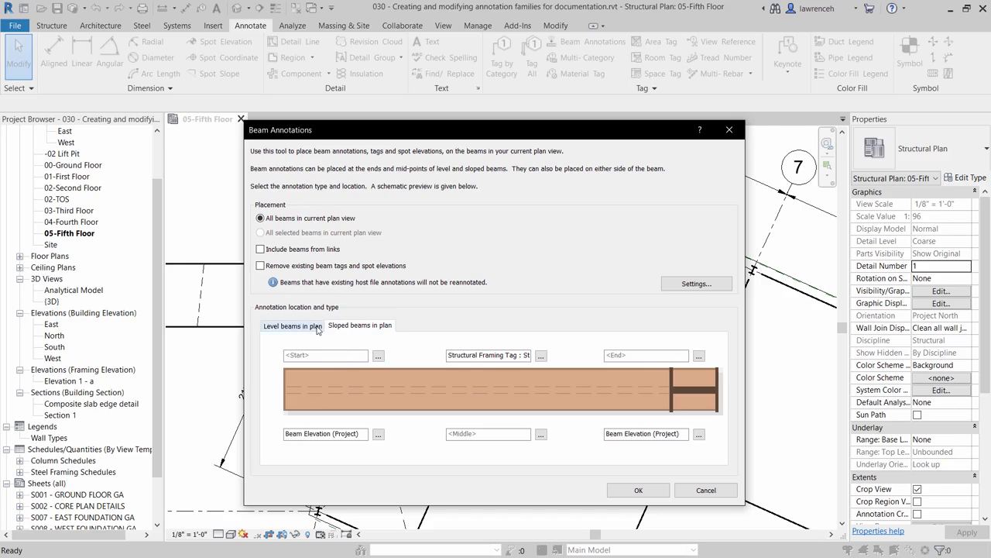
pyautogui.click(320, 328)
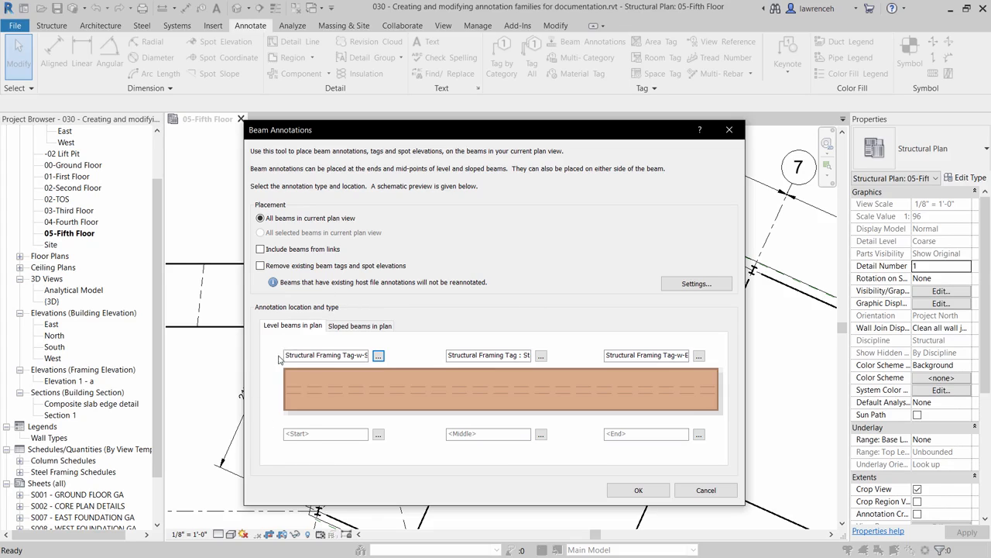
pyautogui.click(693, 285)
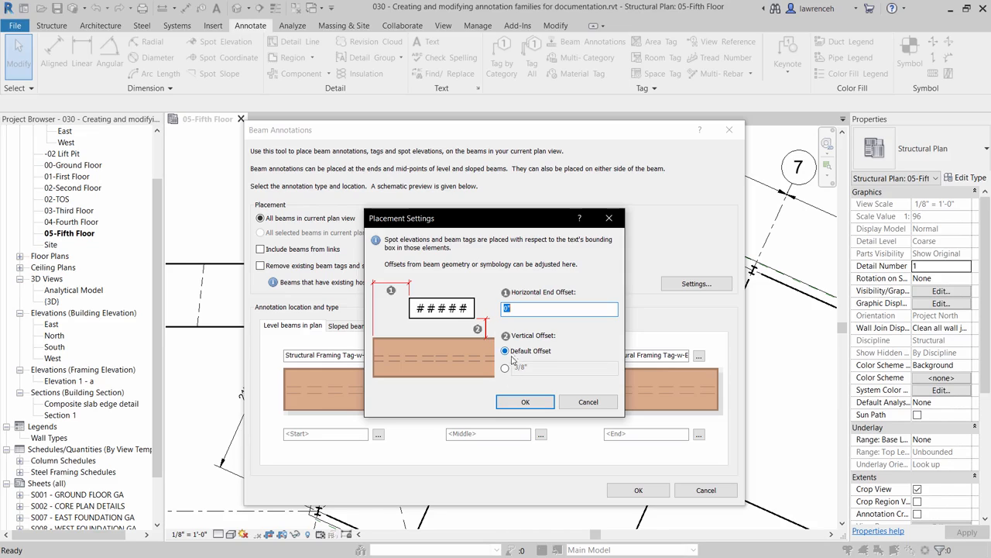
pyautogui.click(505, 369)
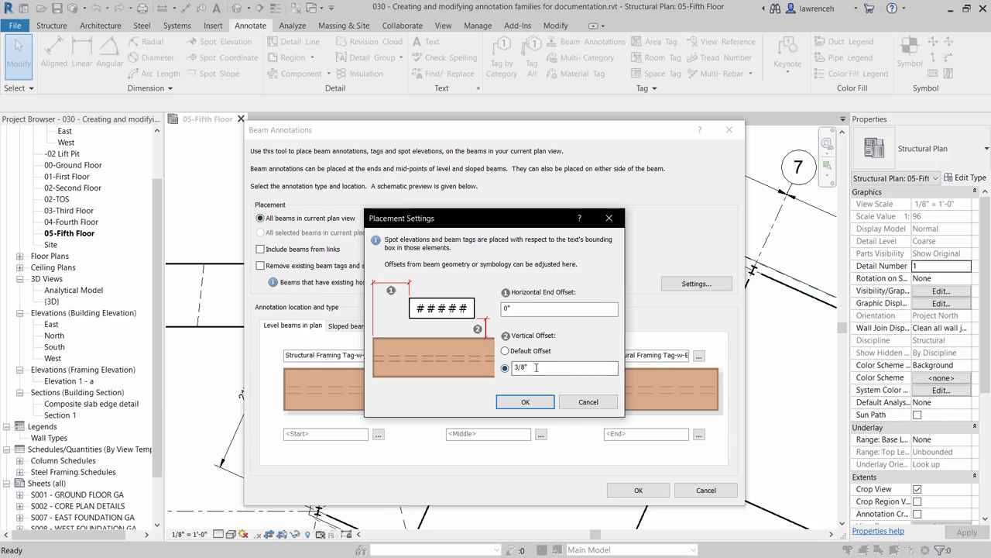
pyautogui.click(524, 356)
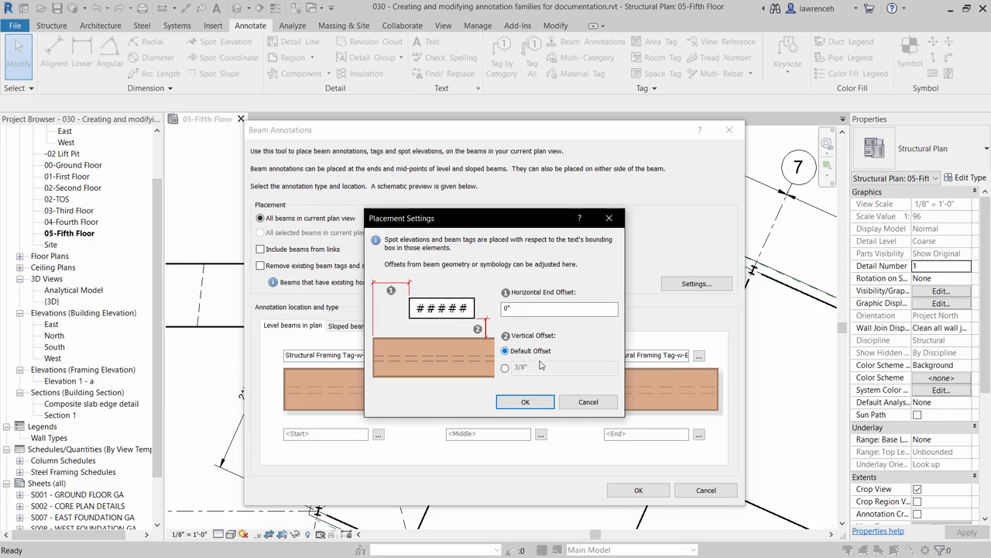
pyautogui.click(534, 403)
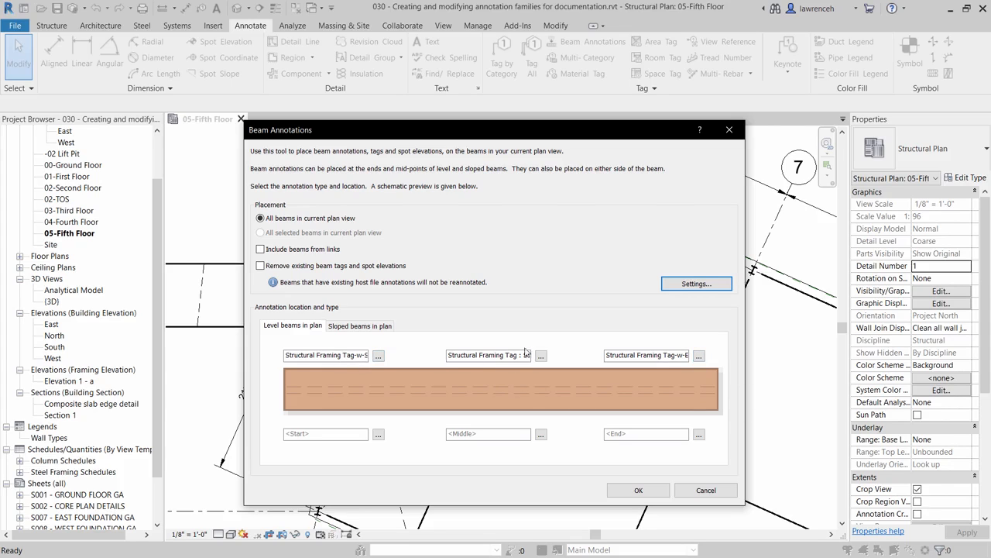
# Set the start and end annotations above level beams to None.
pyautogui.click(379, 356)
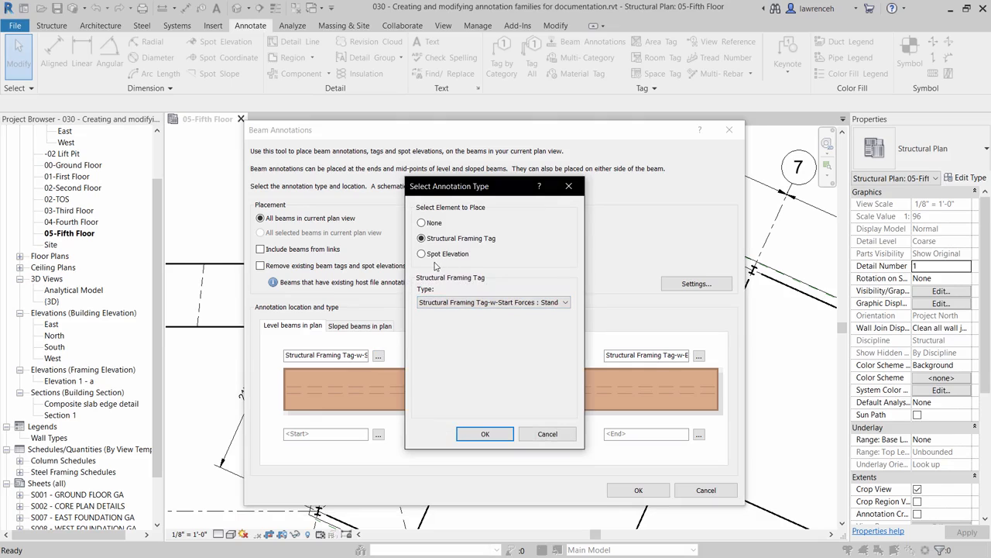
pyautogui.click(432, 224)
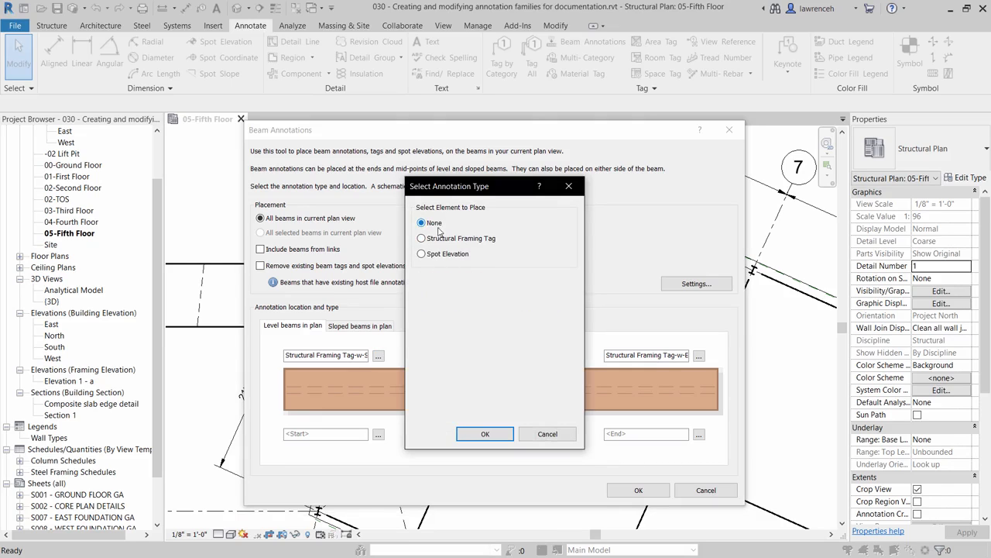
pyautogui.click(482, 433)
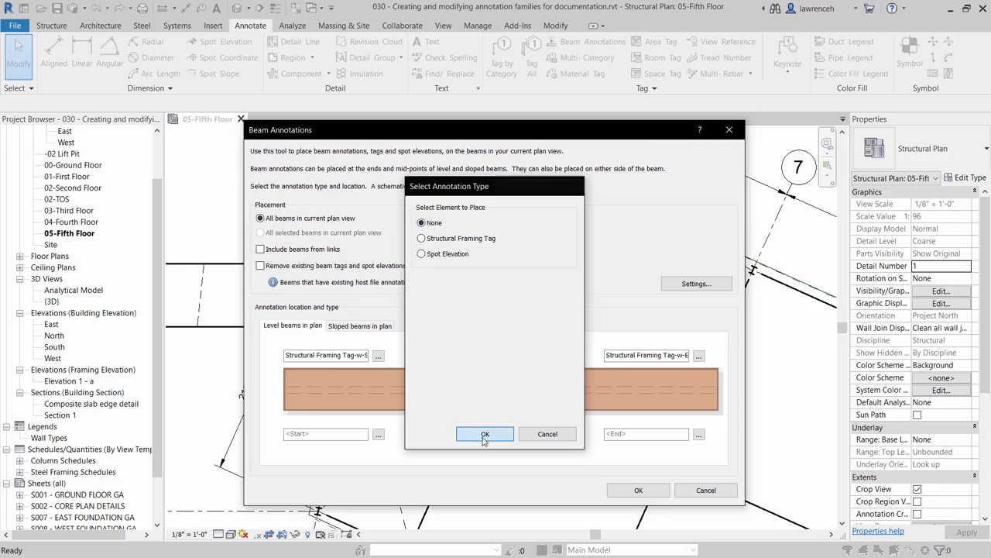
pyautogui.click(699, 356)
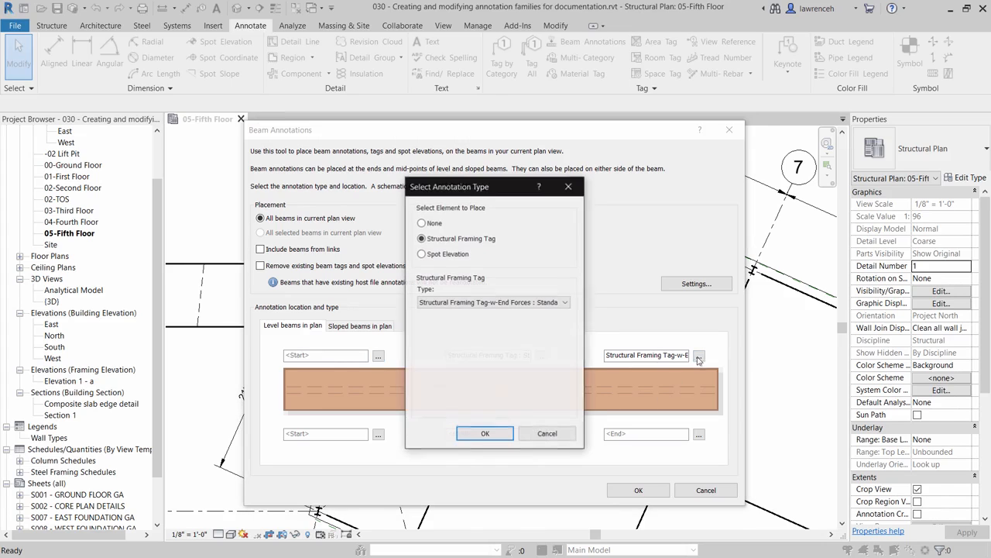
pyautogui.click(420, 223)
pyautogui.click(467, 434)
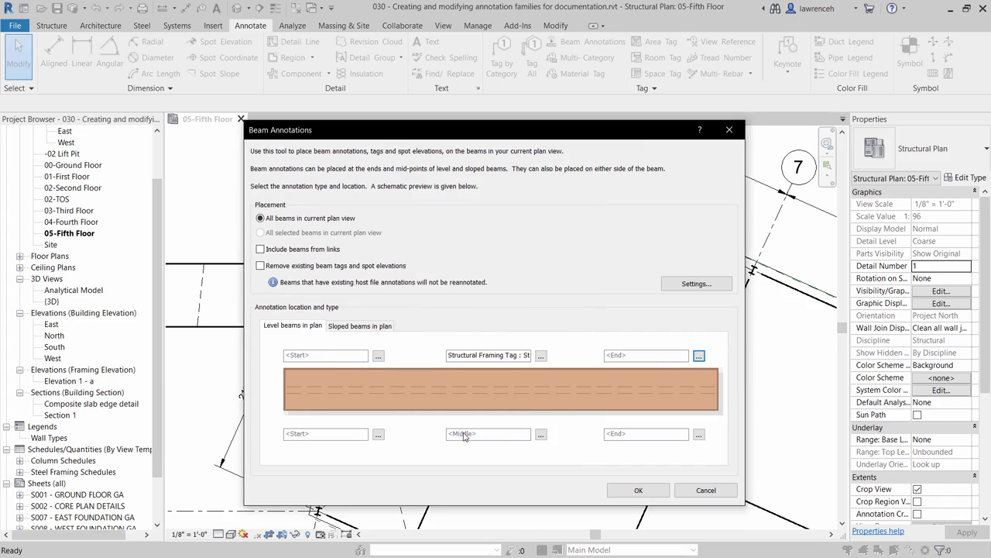
# For level beams, keep Structural Framing Tag : Standard above the middle and assign the Span to depth ratio tag below the middle.
pyautogui.click(541, 355)
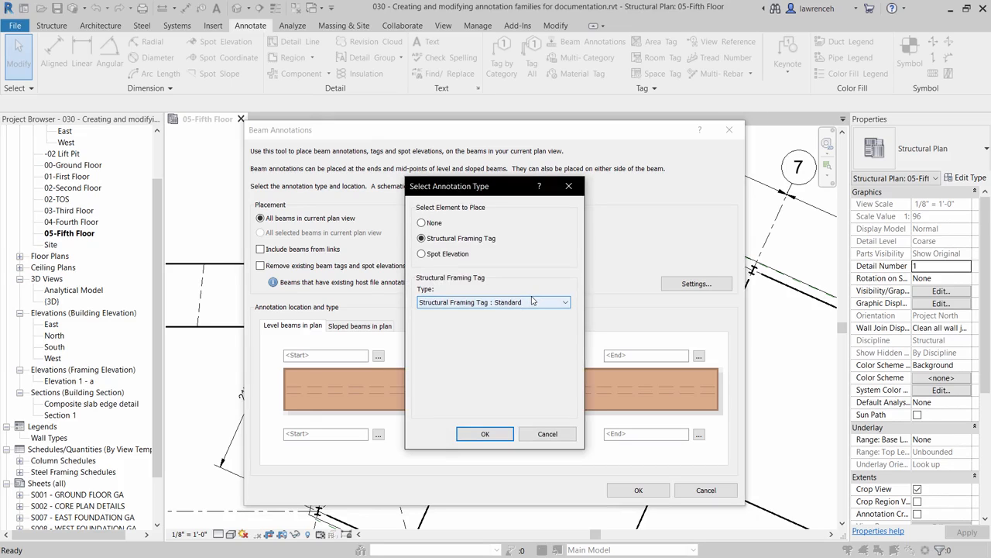
pyautogui.click(485, 434)
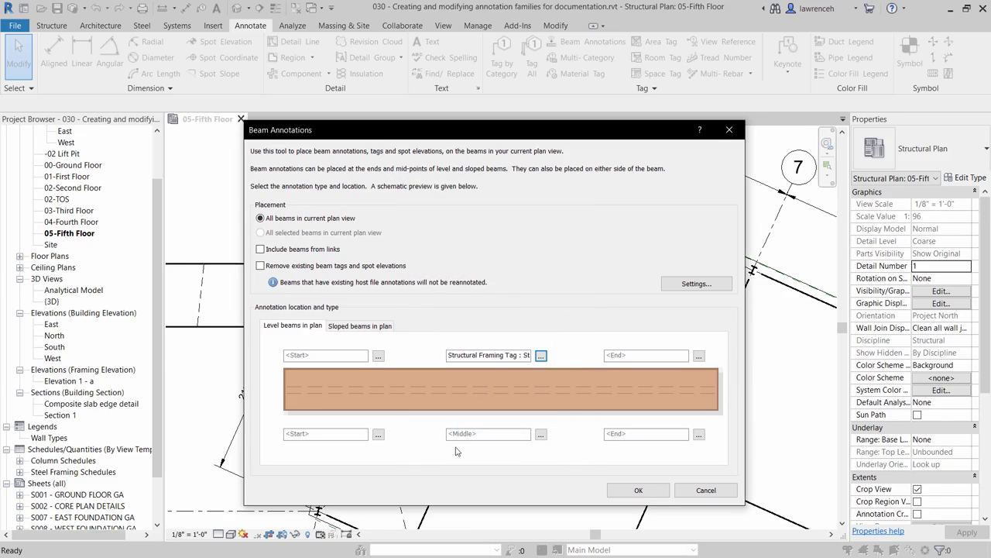
pyautogui.click(542, 435)
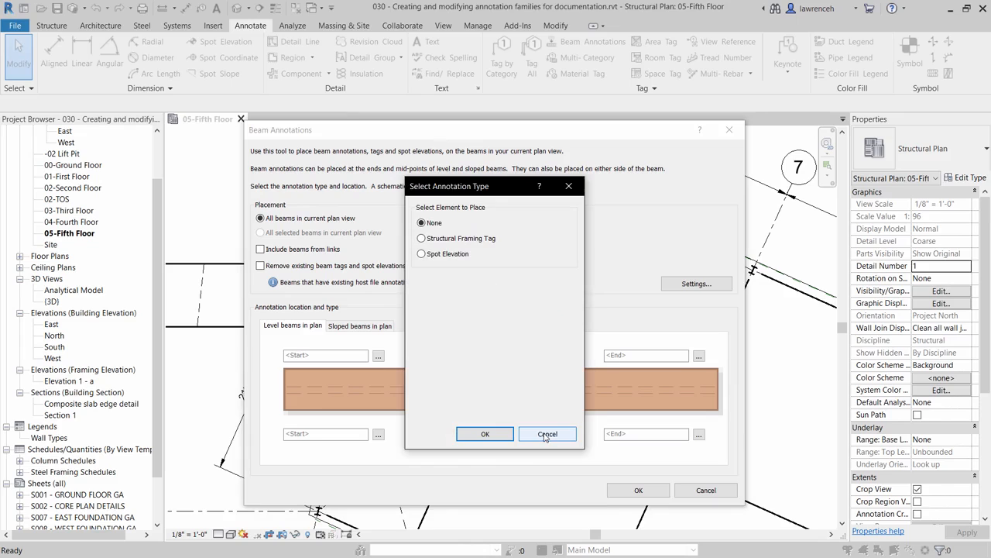
pyautogui.click(442, 241)
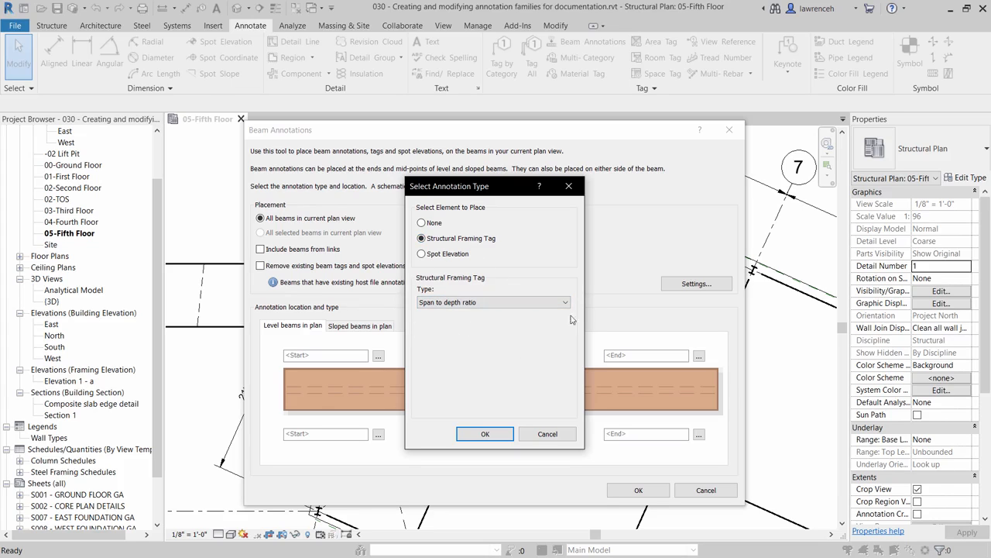
pyautogui.click(566, 303)
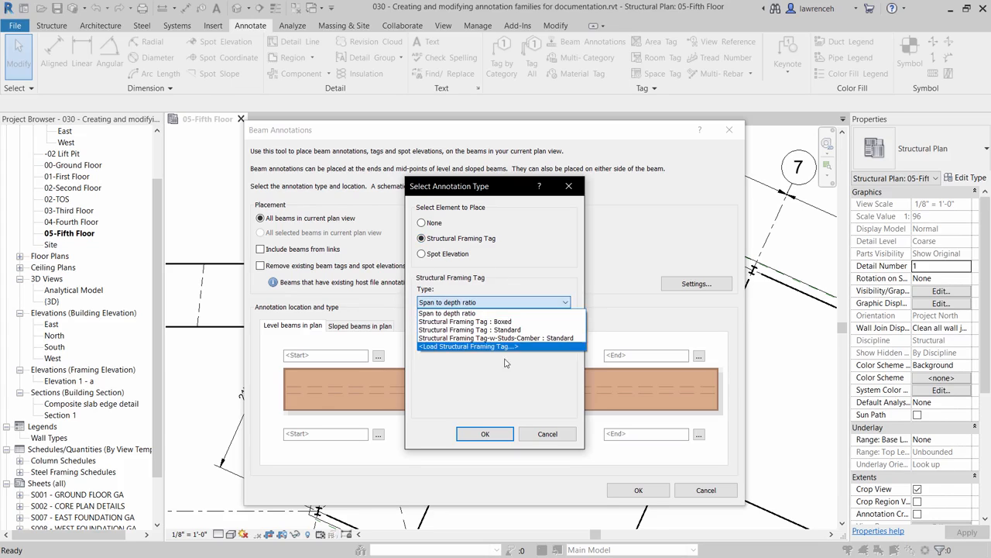
pyautogui.click(488, 389)
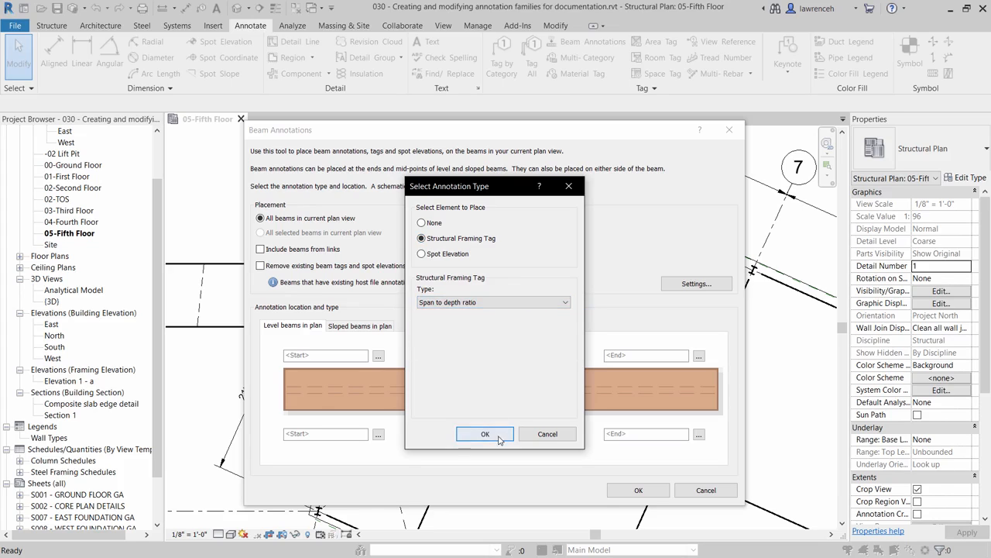
pyautogui.click(487, 434)
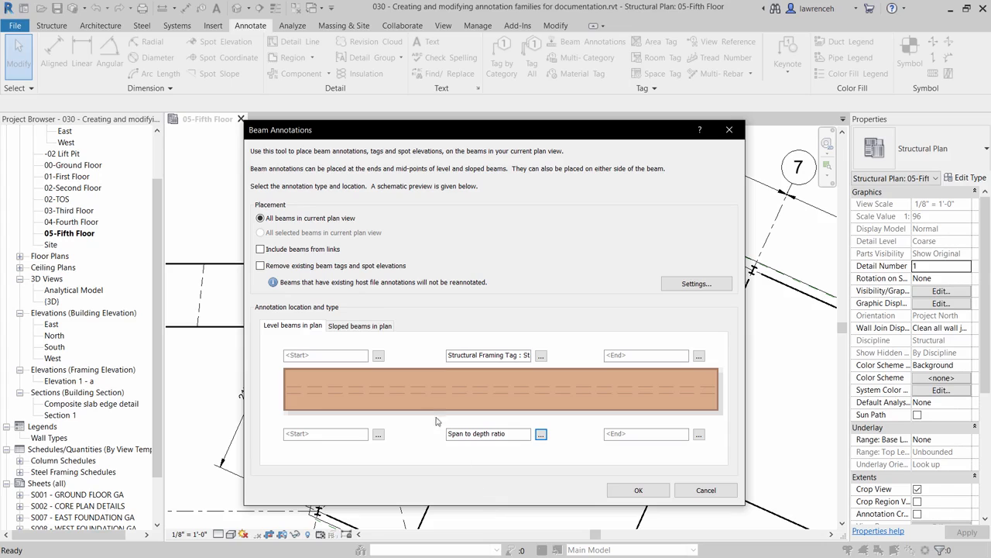
# For sloped beams, set the start and end spot elevations below the beam to None.
pyautogui.click(369, 330)
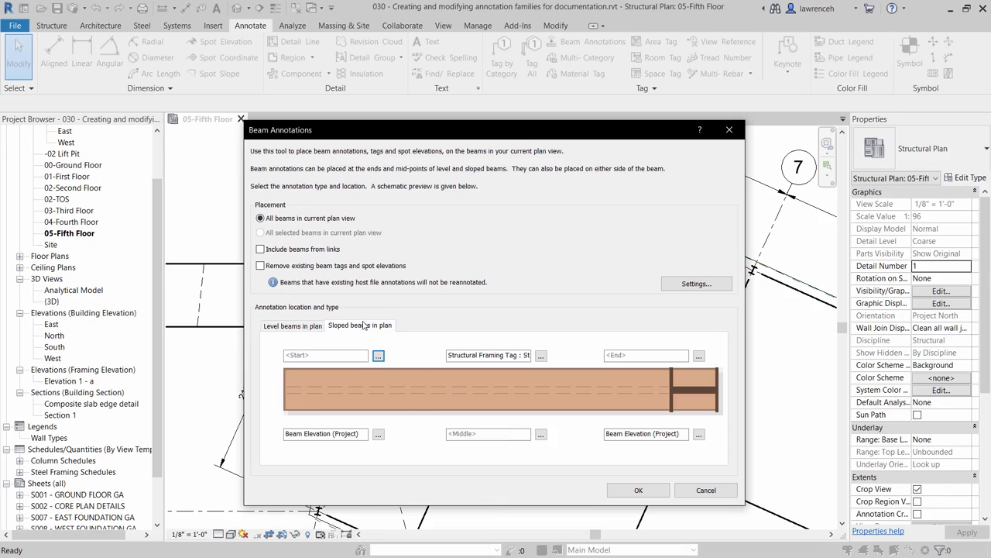
pyautogui.click(378, 433)
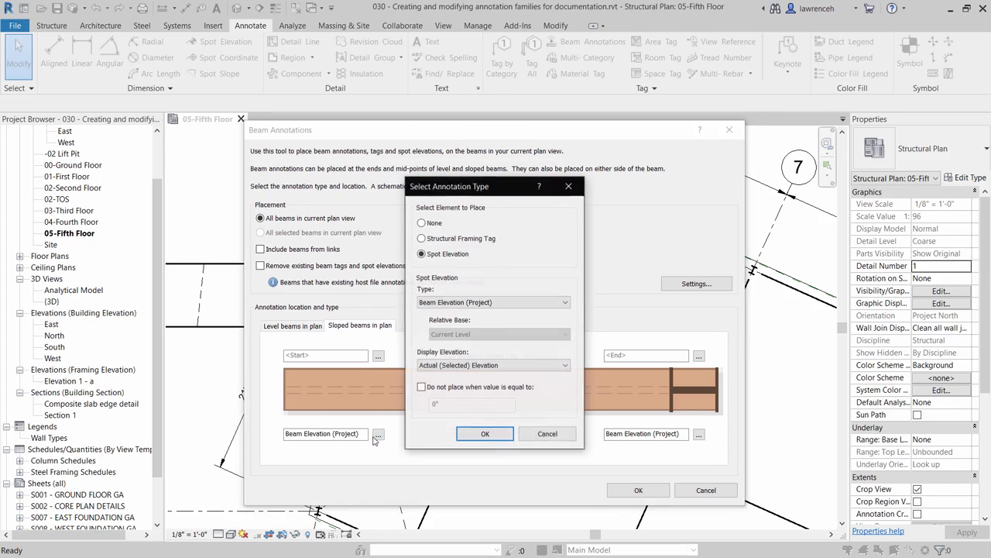
pyautogui.click(423, 223)
pyautogui.click(485, 433)
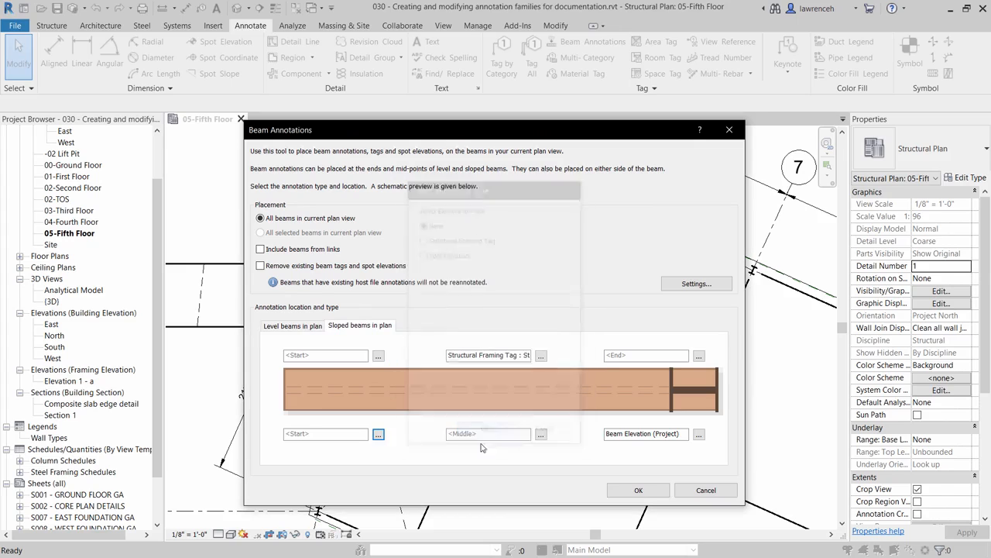
pyautogui.click(699, 434)
pyautogui.click(423, 225)
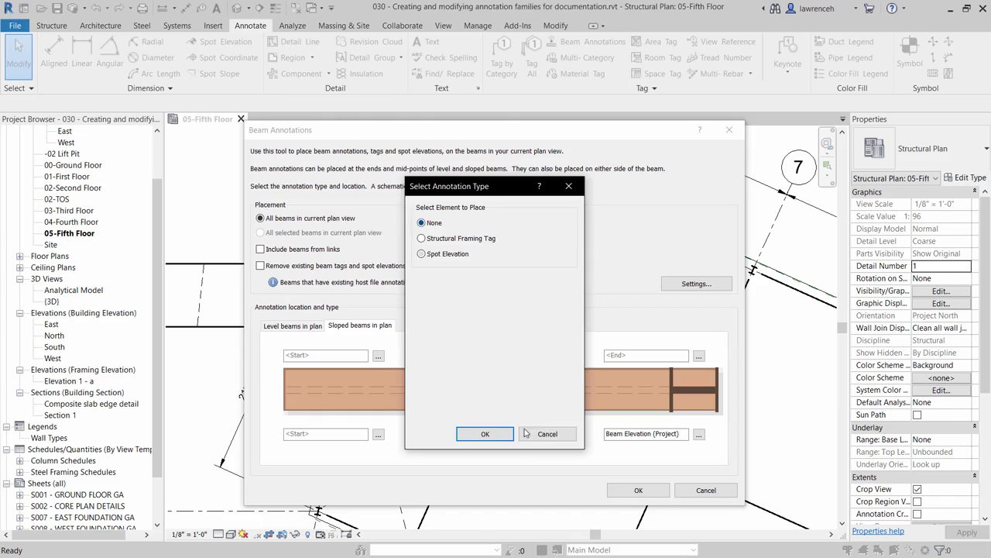
pyautogui.click(494, 433)
# For sloped beams, keep Structural Framing Tag : Standard above the middle and assign the Span to depth ratio tag below the middle.
pyautogui.click(543, 355)
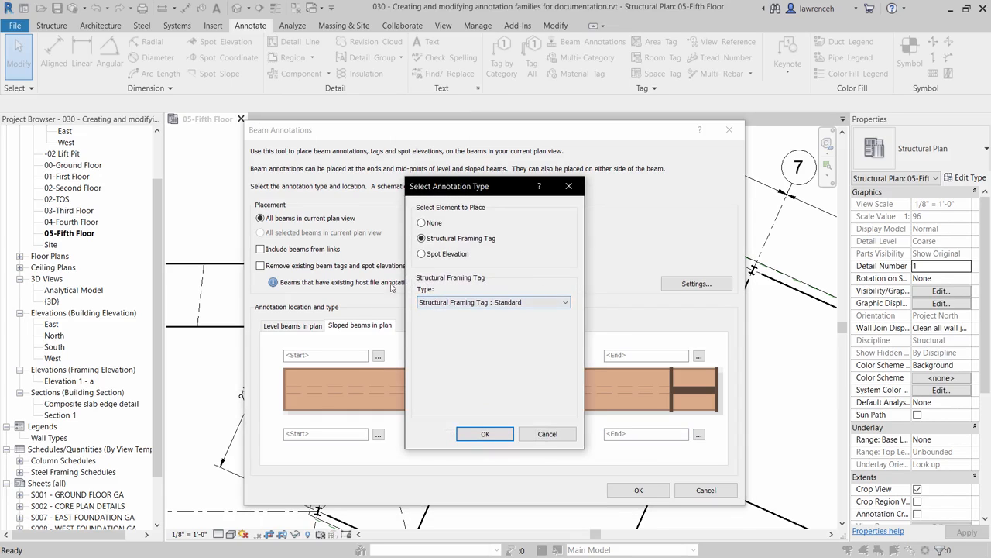
pyautogui.click(500, 437)
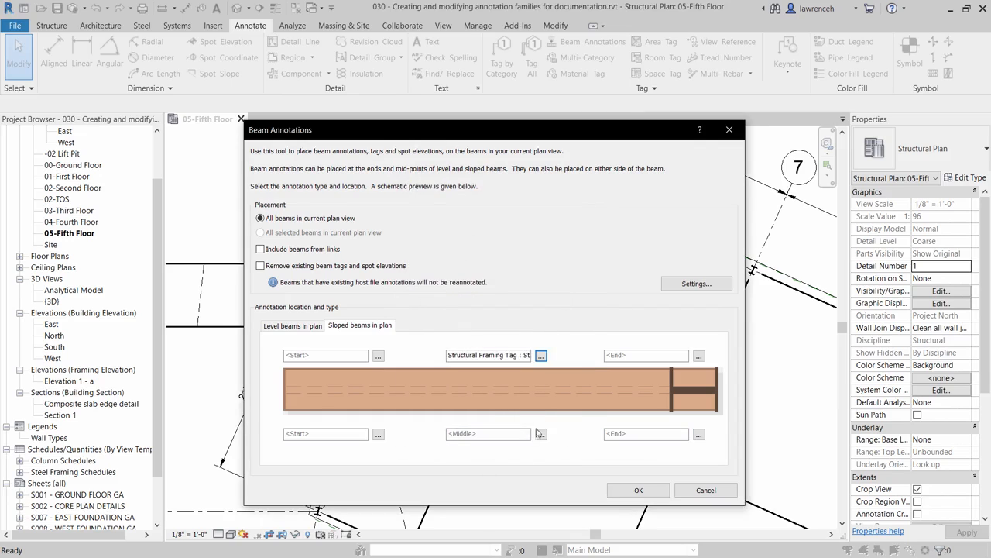
pyautogui.click(542, 433)
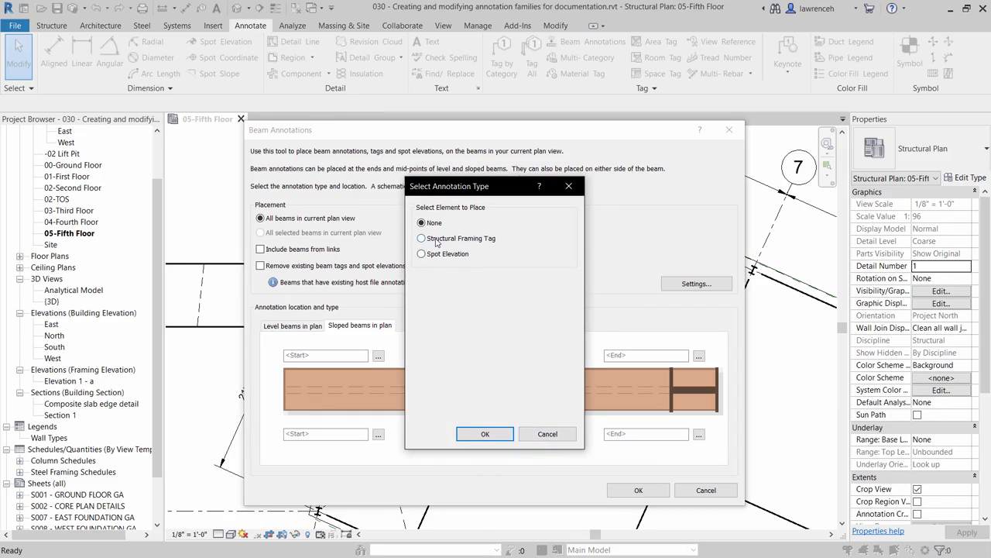
pyautogui.click(436, 242)
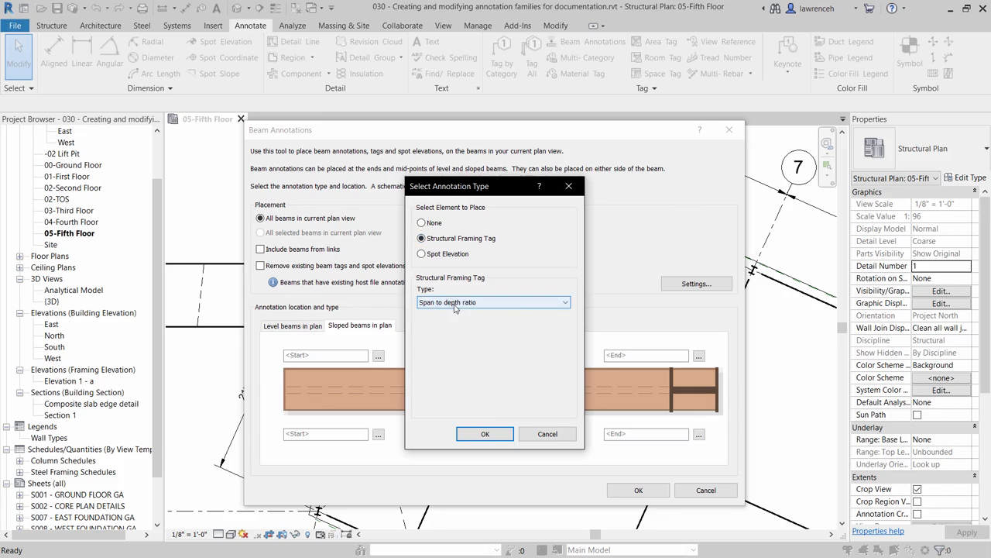
pyautogui.click(503, 437)
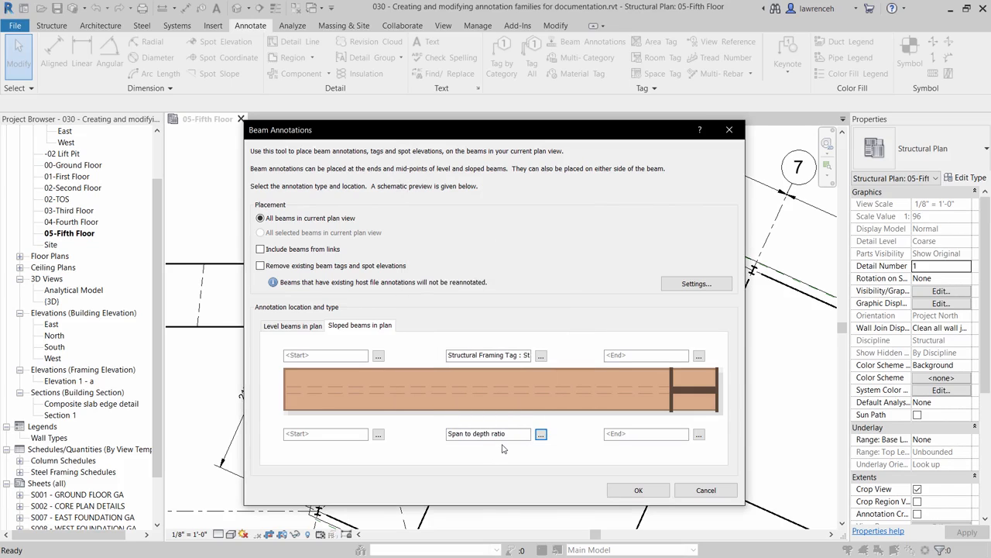
# Apply the configured annotations to all beams in the fifth-floor plan and inspect the placed tags.
pyautogui.click(651, 497)
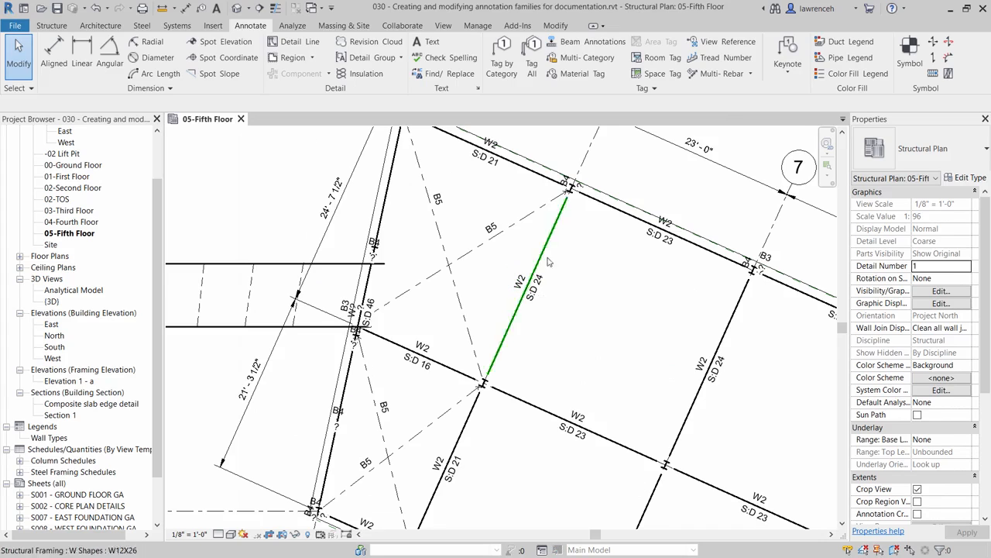
pyautogui.moveTo(682, 395); pyautogui.dragTo(708, 403, button='middle')
pyautogui.scroll(-5, 550, 293)
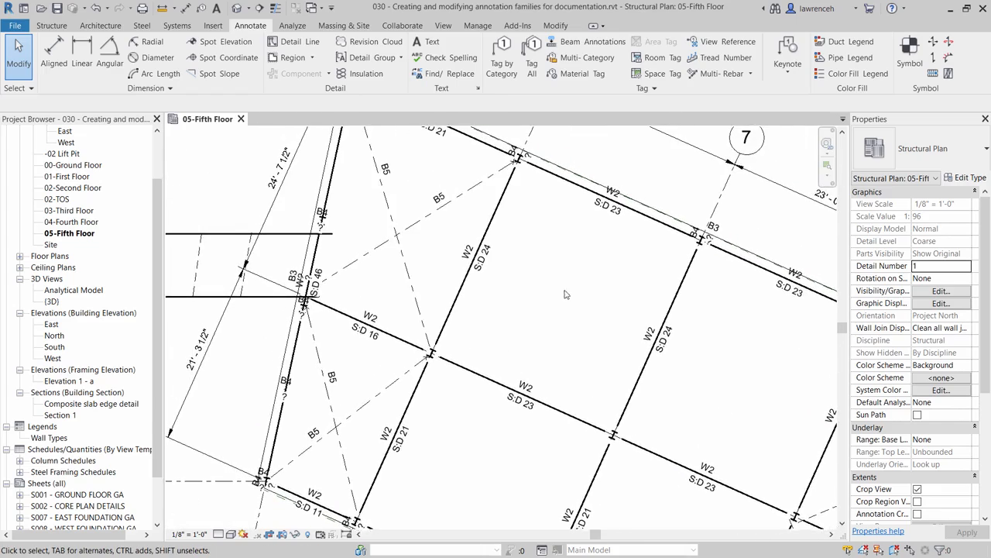
pyautogui.moveTo(529, 292); pyautogui.dragTo(489, 405, button='middle')
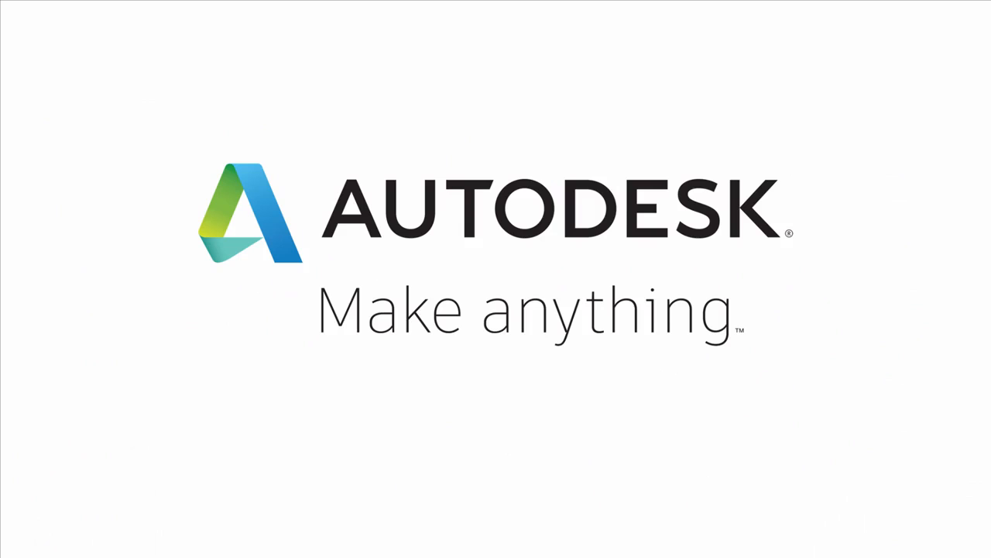